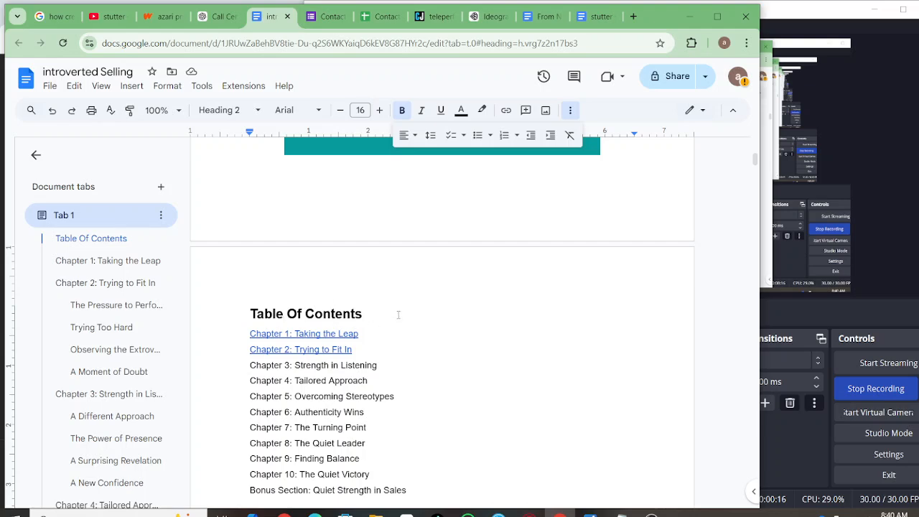
- Review the book's cover page and table of contents, and bring up the Notepad window with the chapter list
scroll(378, 316, "up", 1)
scroll(377, 316, "up", 15)
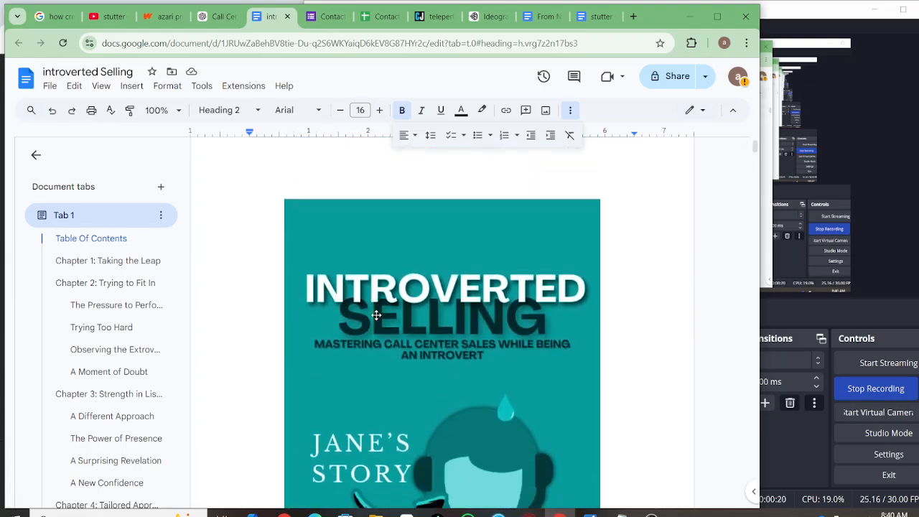
scroll(376, 315, "down", 5)
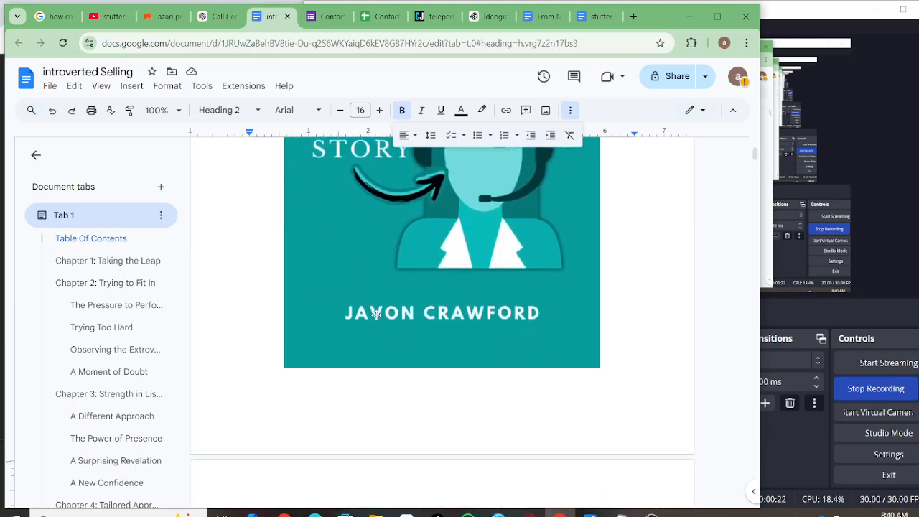
scroll(377, 314, "down", 4)
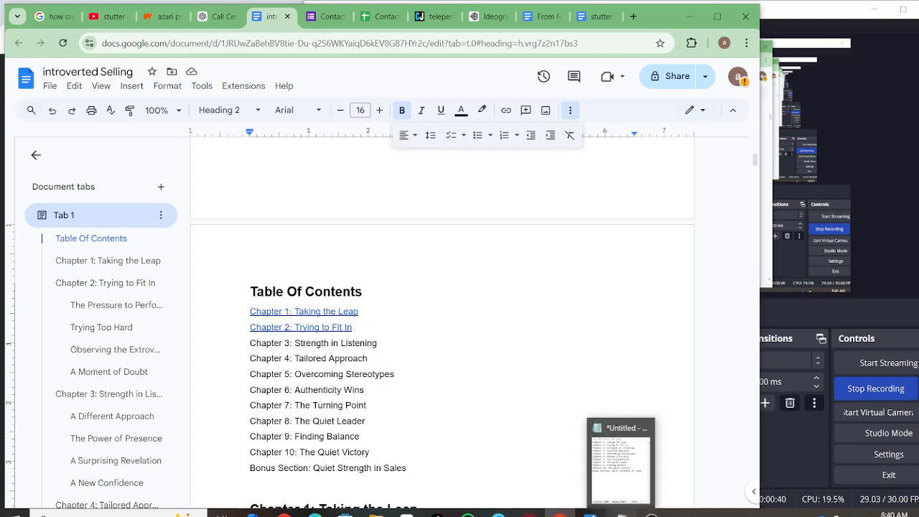
left_click(622, 512)
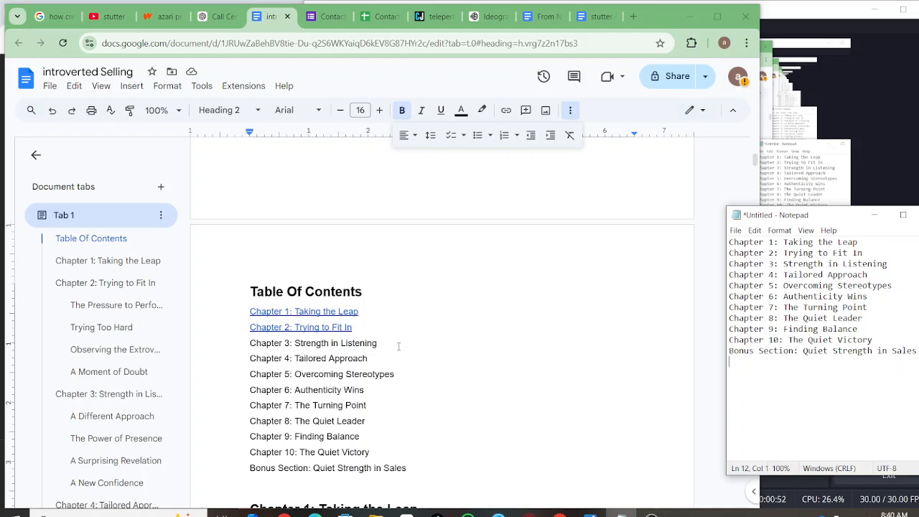
left_click(430, 136)
left_click(430, 135)
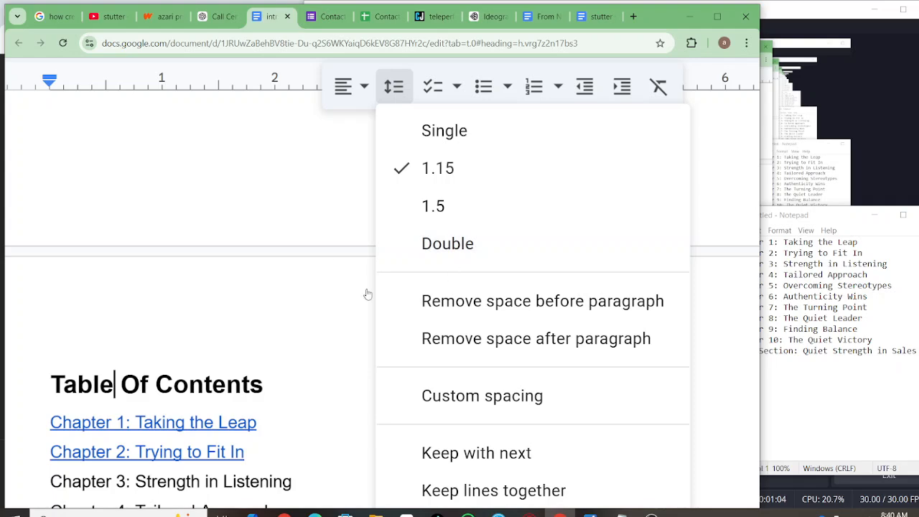
left_click(334, 309)
scroll(334, 309, "down", 1)
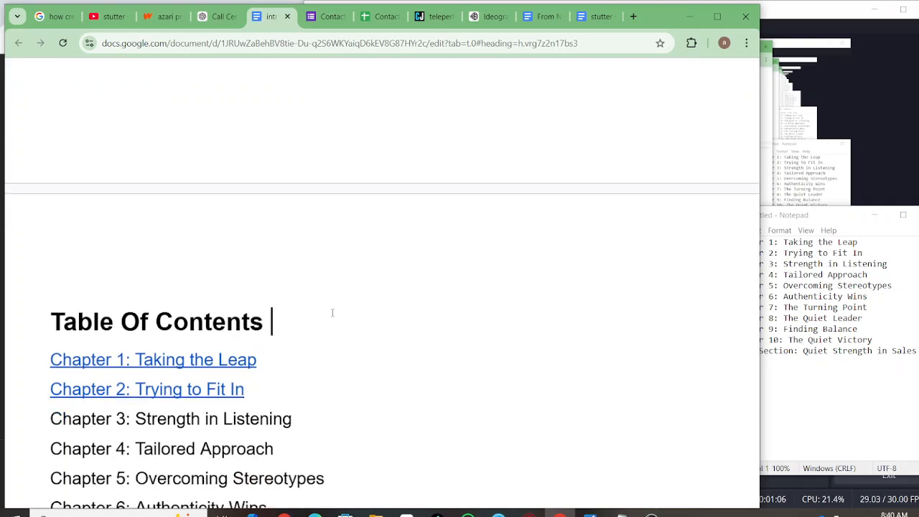
scroll(312, 382, "down", 2)
left_click_drag(282, 417, 117, 198)
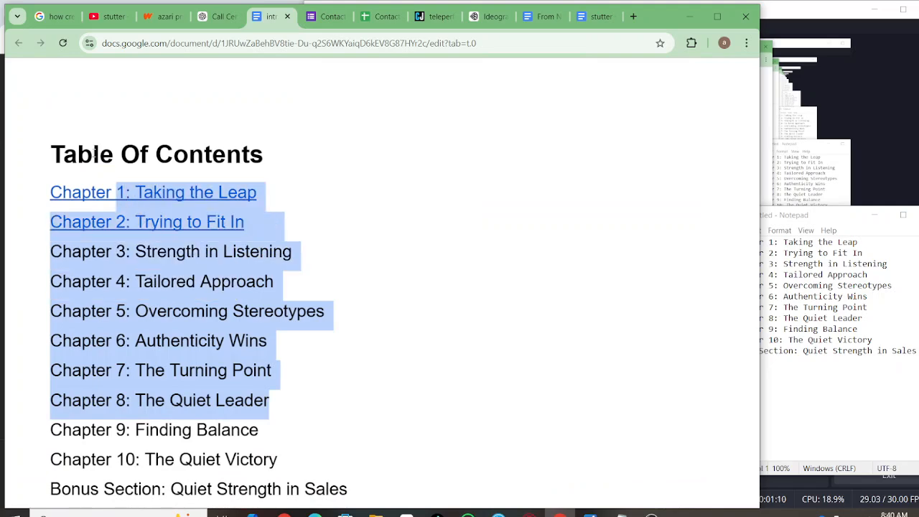
scroll(218, 170, "up", 1)
scroll(218, 170, "down", 3)
scroll(218, 170, "down", 1)
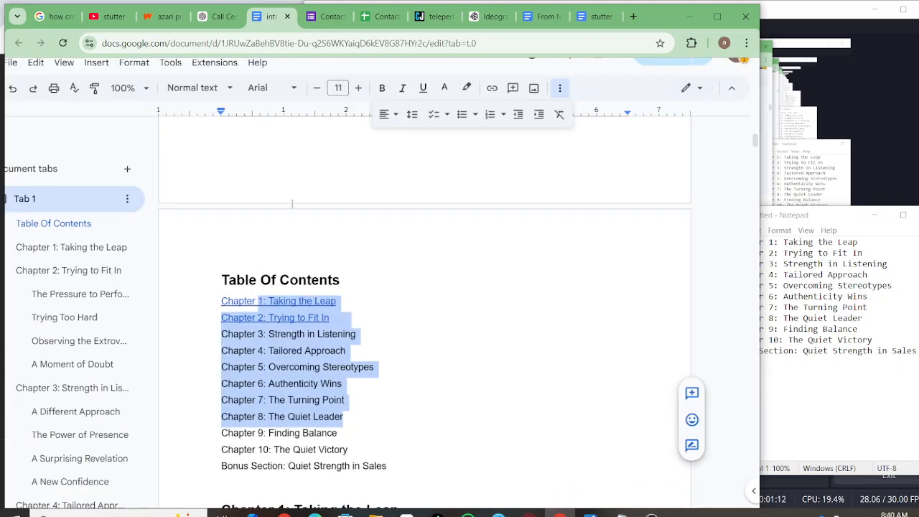
left_click(443, 302)
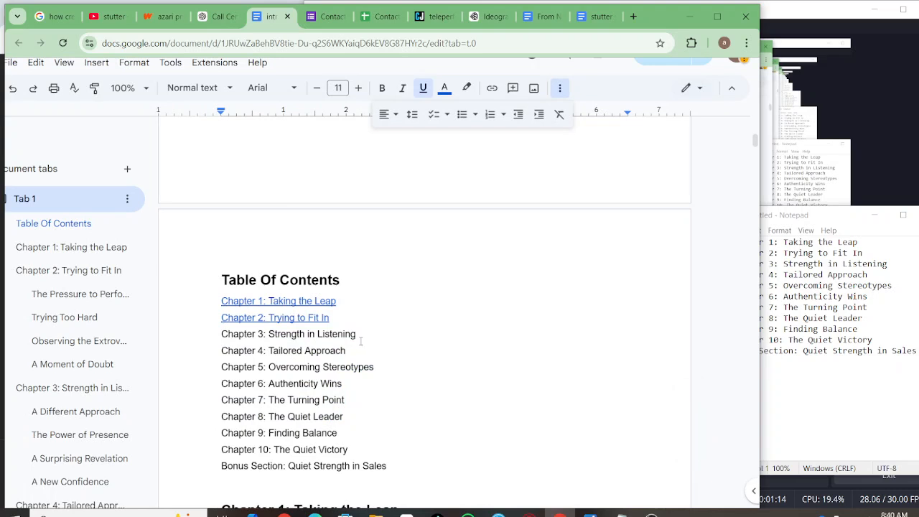
- Look over the chapter text that follows the table of contents
scroll(382, 379, "down", 2)
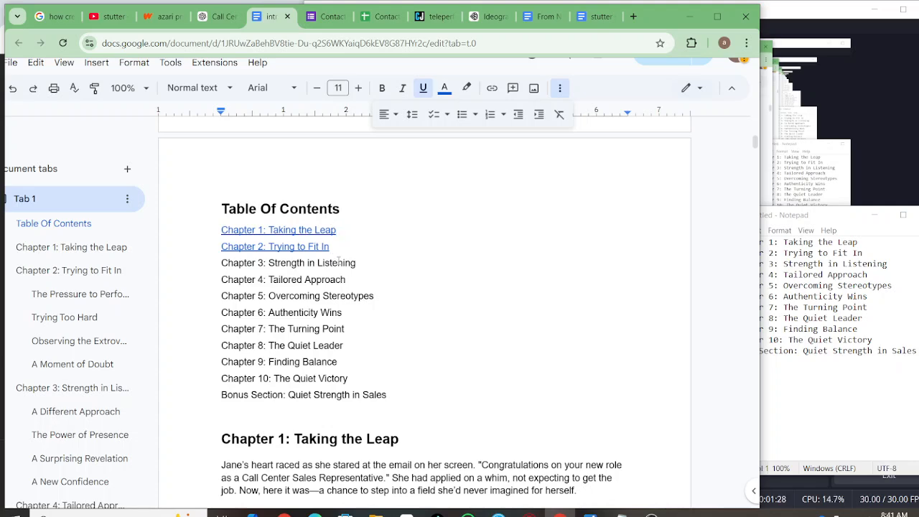
scroll(338, 261, "down", 20)
scroll(338, 262, "up", 8)
scroll(339, 262, "up", 12)
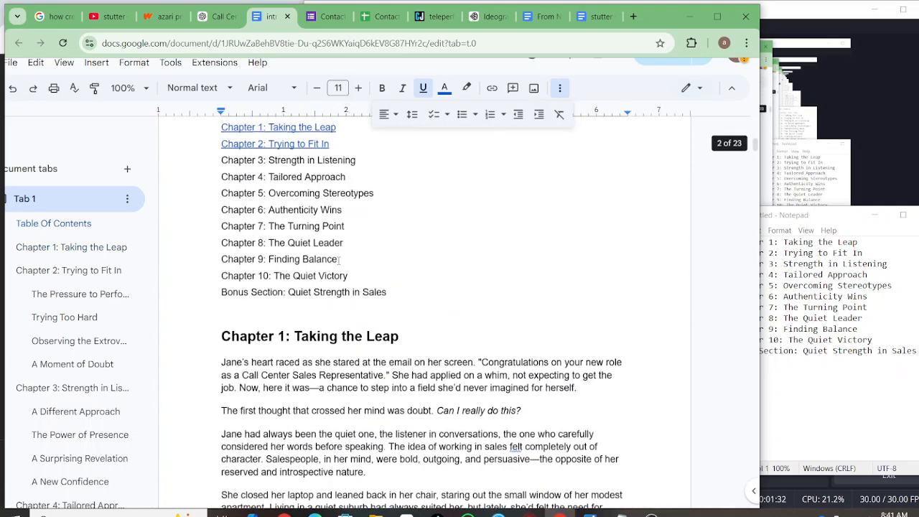
scroll(338, 260, "up", 1)
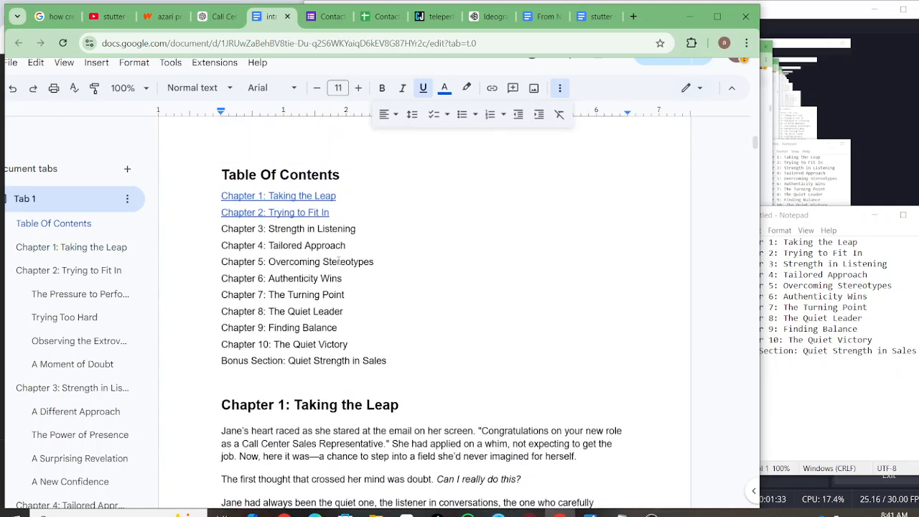
- Link the table of contents entry "Chapter 3: Strength in Listening" to its matching heading in the document
left_click(363, 229)
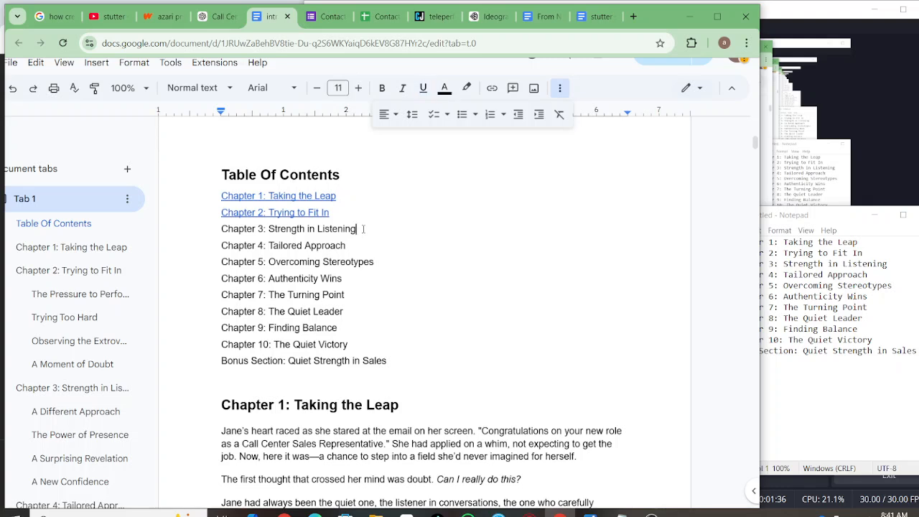
left_click(560, 88)
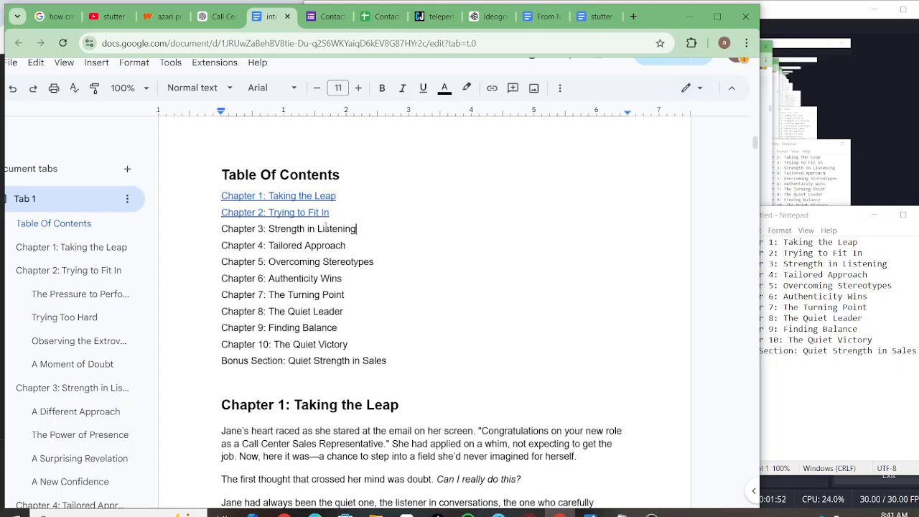
scroll(320, 203, "up", 5)
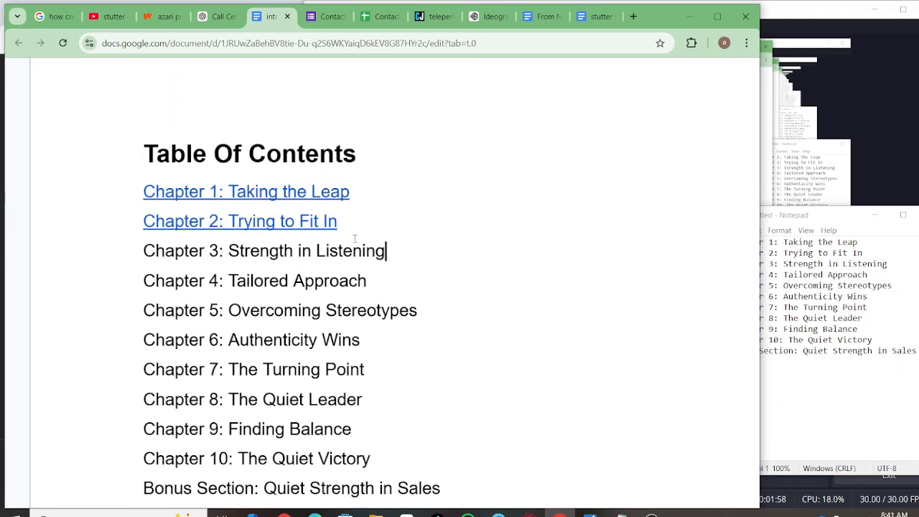
left_click_drag(394, 256, 145, 248)
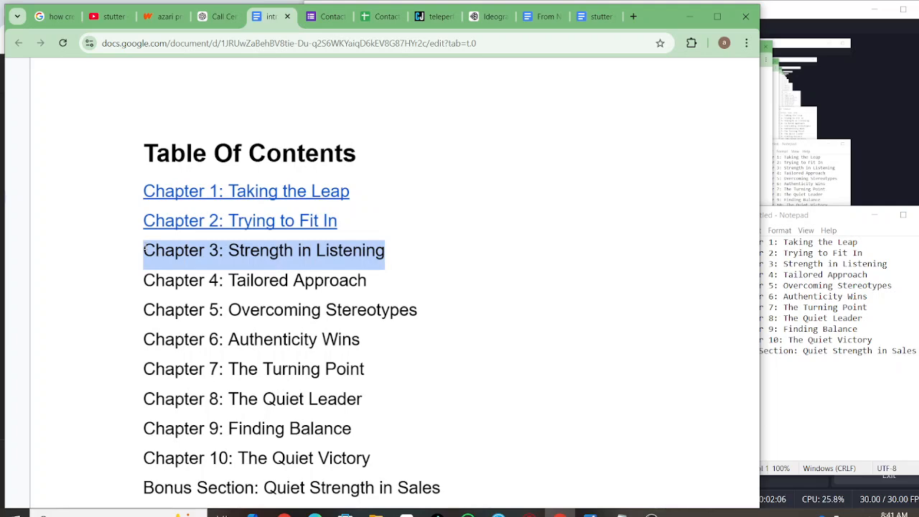
scroll(145, 249, "up", 3)
scroll(145, 248, "down", 1)
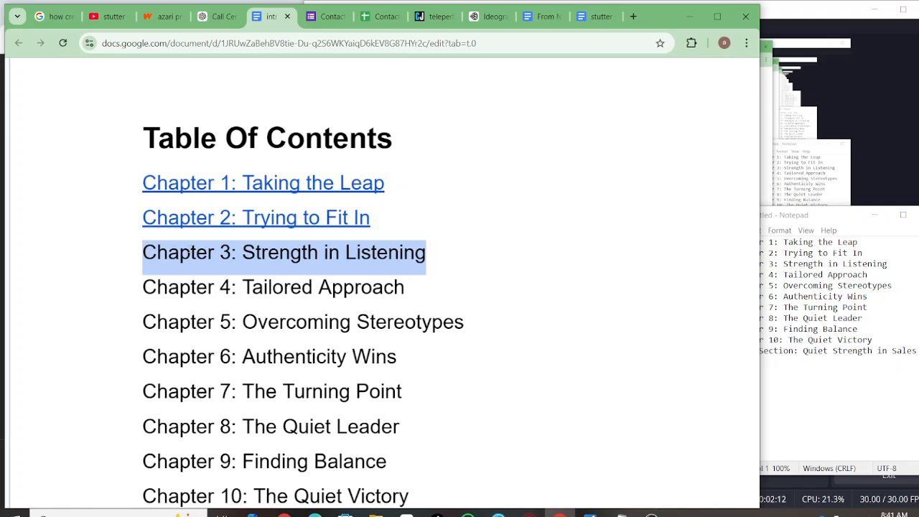
right_click(186, 252)
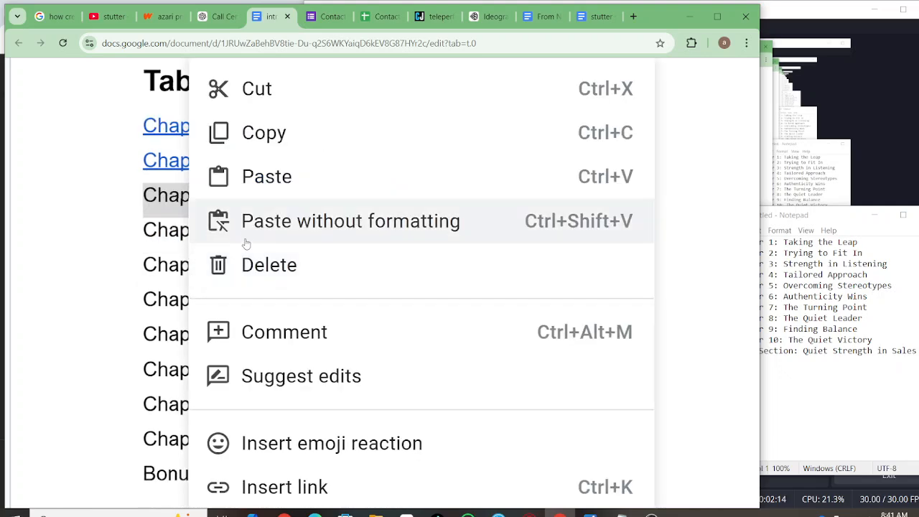
scroll(353, 347, "down", 2)
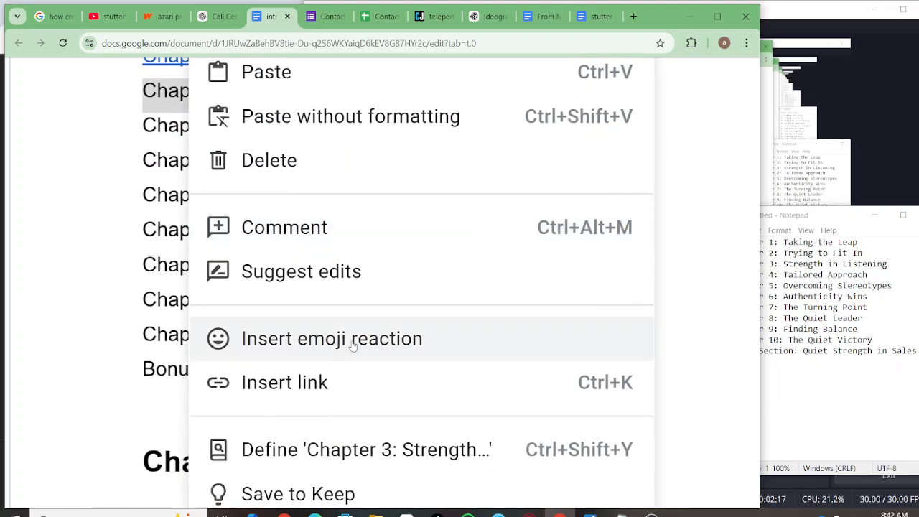
left_click(390, 381)
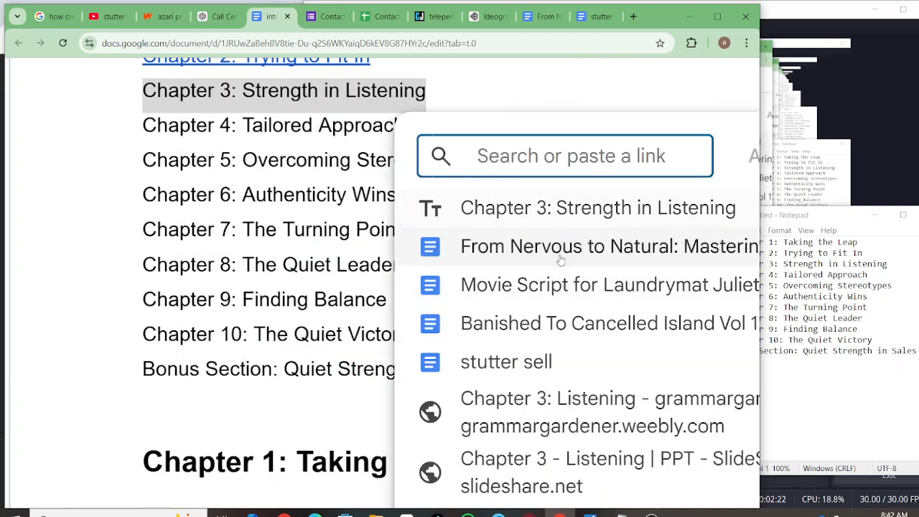
scroll(561, 260, "down", 1)
scroll(561, 260, "down", 2)
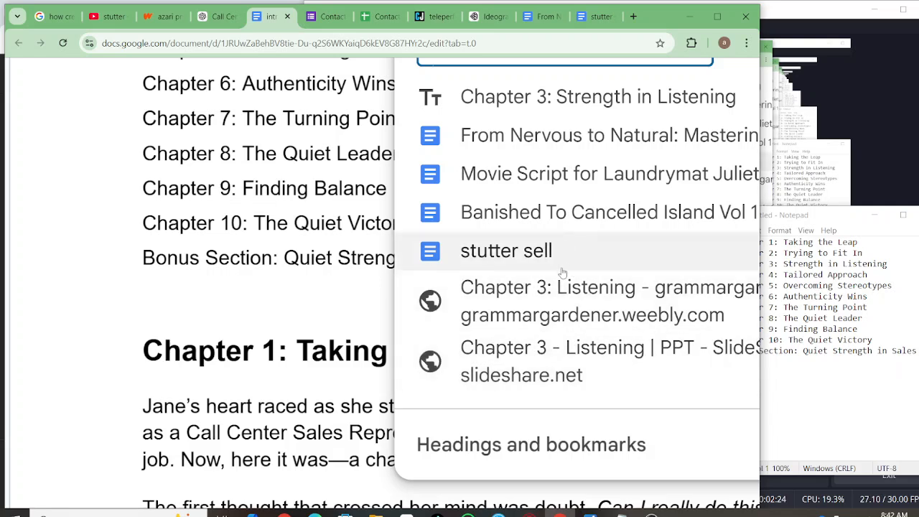
scroll(503, 250, "up", 1)
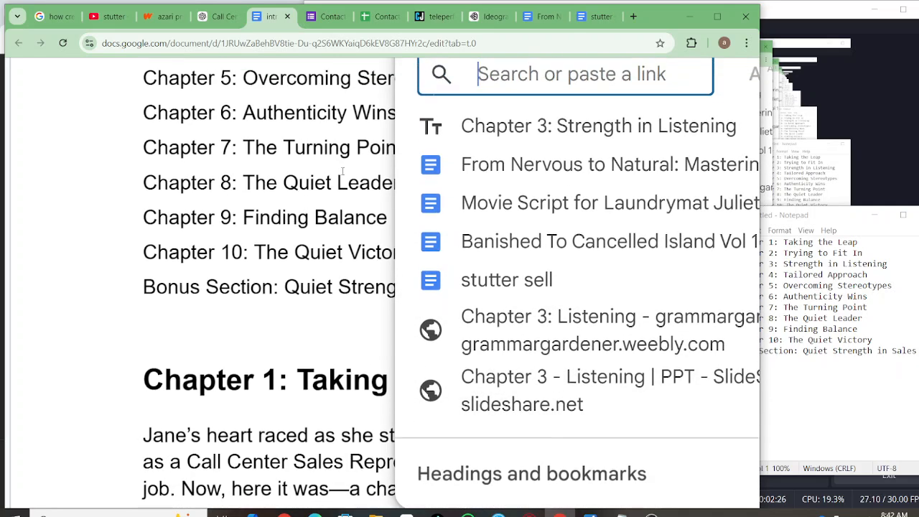
scroll(343, 170, "up", 1)
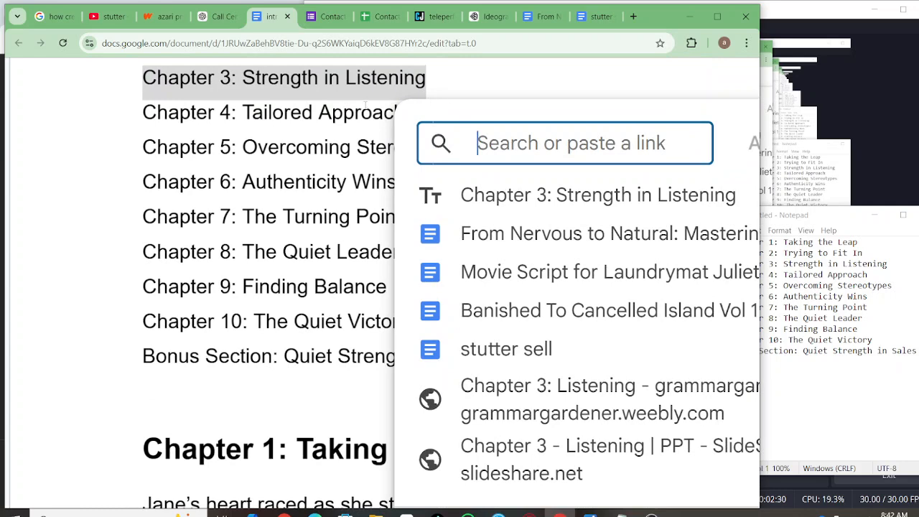
scroll(328, 125, "up", 1)
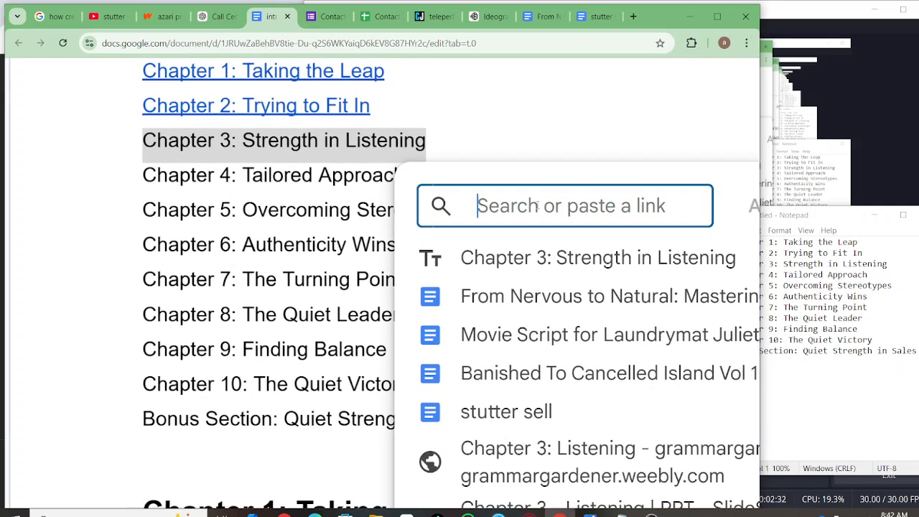
left_click(544, 266)
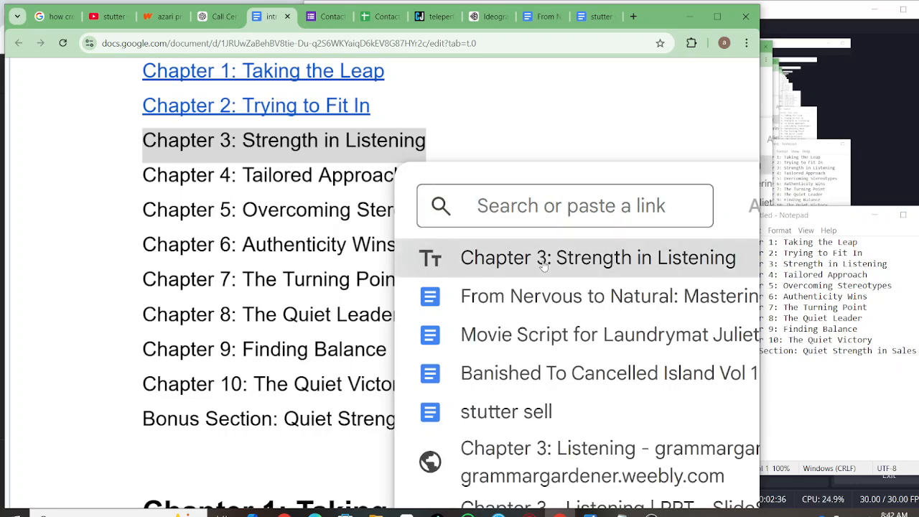
scroll(421, 191, "up", 1)
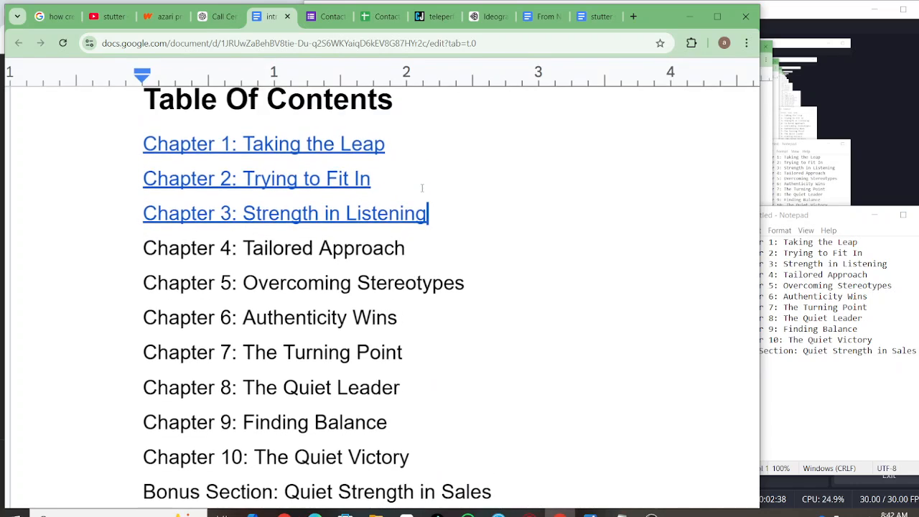
- Link the table of contents entry "Chapter 4: Tailored Approach" to its matching chapter heading
left_click(407, 251)
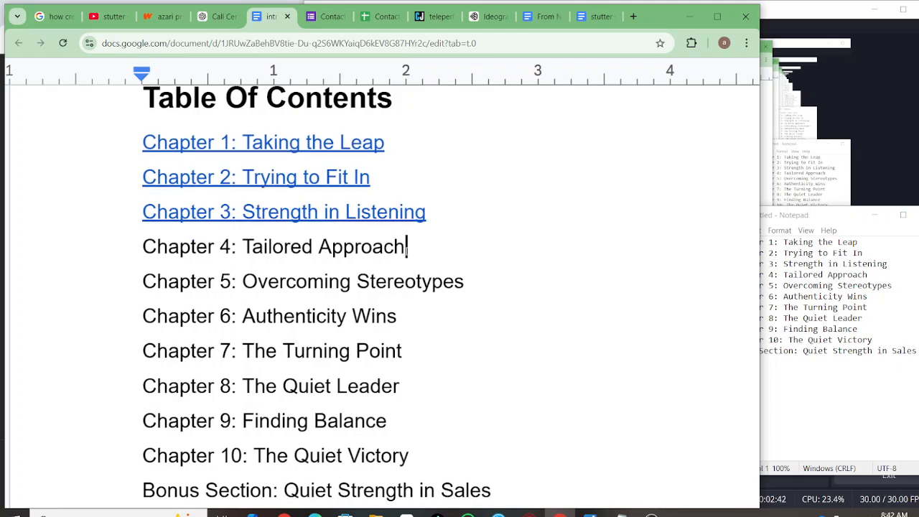
scroll(407, 252, "down", 1)
scroll(406, 250, "down", 1)
scroll(407, 249, "down", 1)
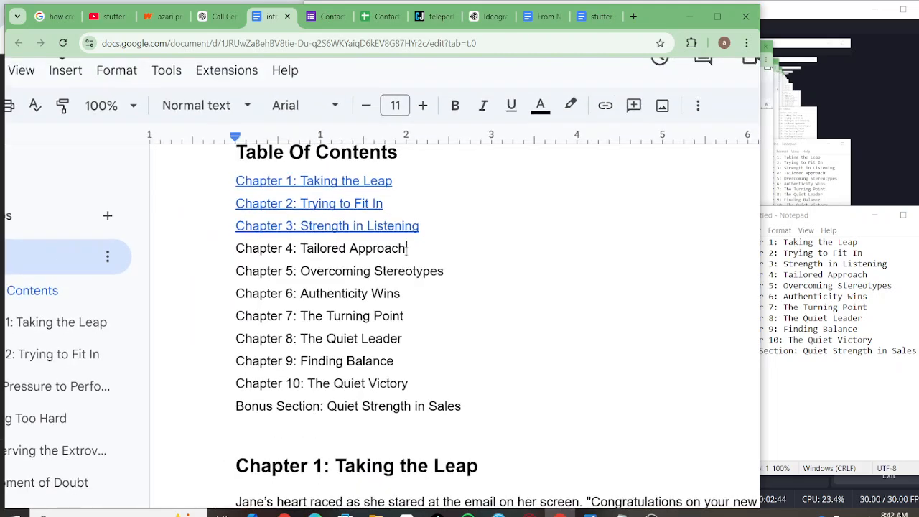
left_click_drag(410, 248, 237, 248)
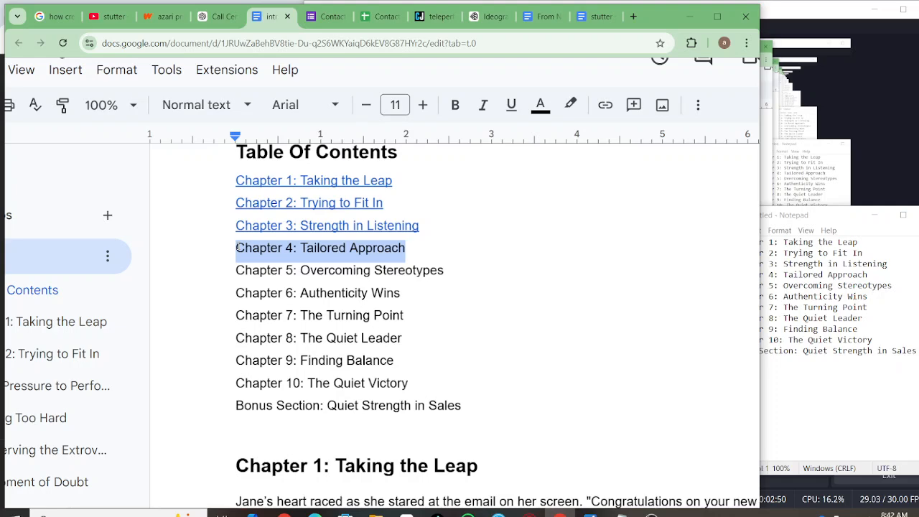
right_click(238, 248)
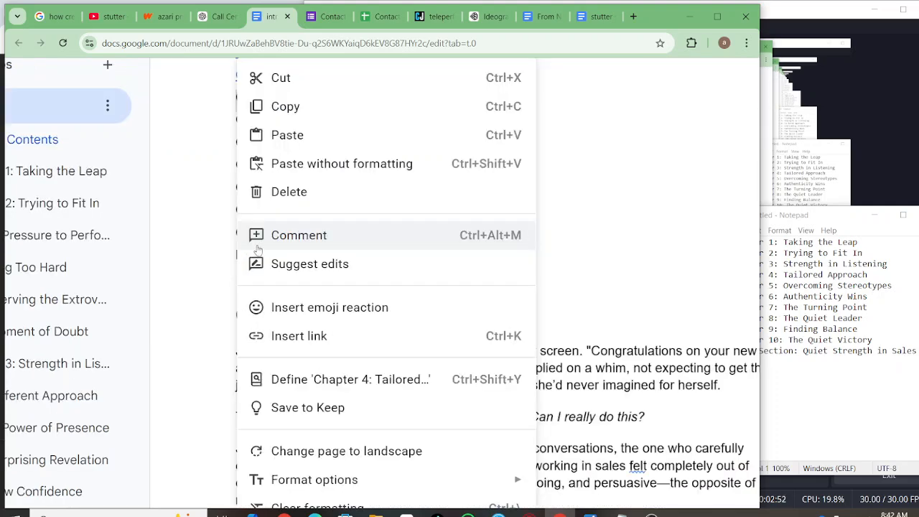
left_click(336, 341)
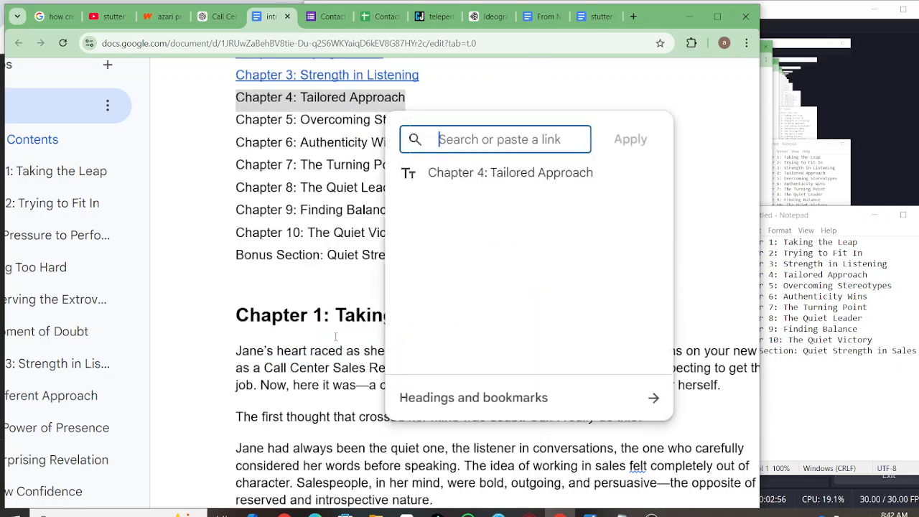
left_click(478, 173)
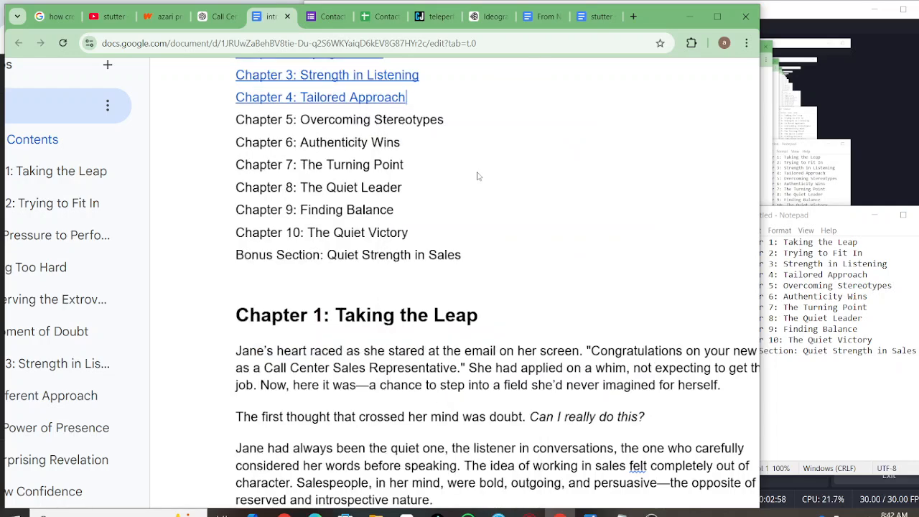
- Recheck the table of contents links and switch to the introverted Selling project in Kindle Create
scroll(464, 166, "up", 2)
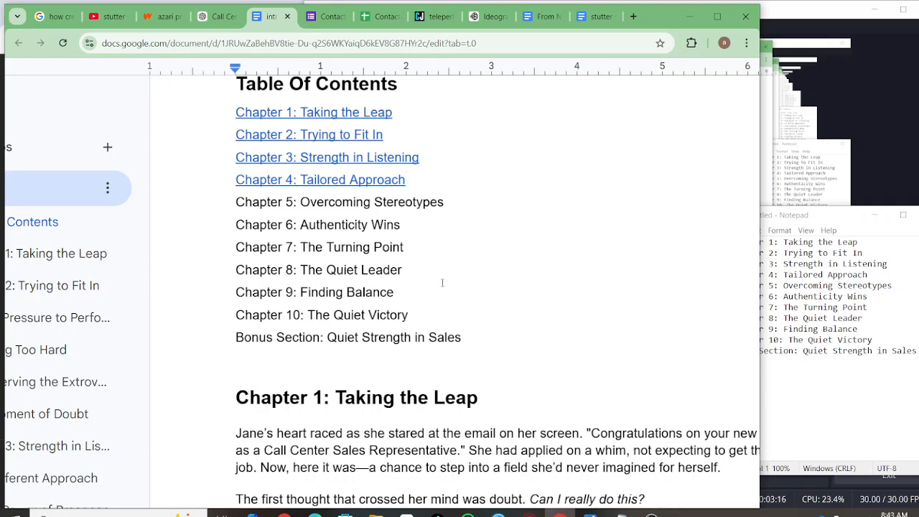
scroll(442, 283, "up", 1)
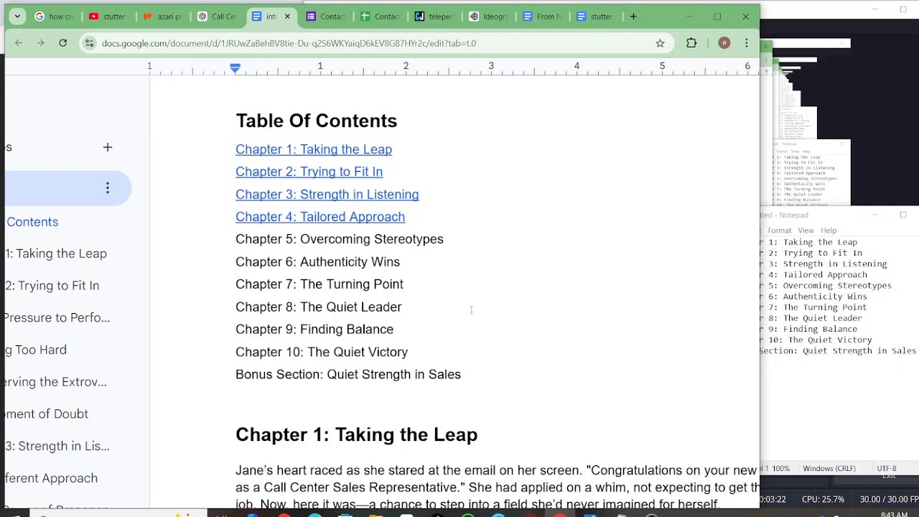
key("alt+Tab")
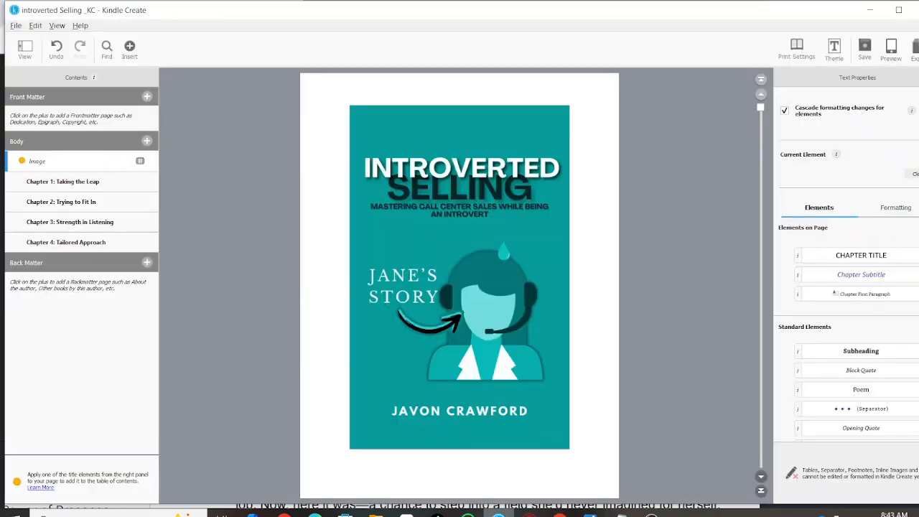
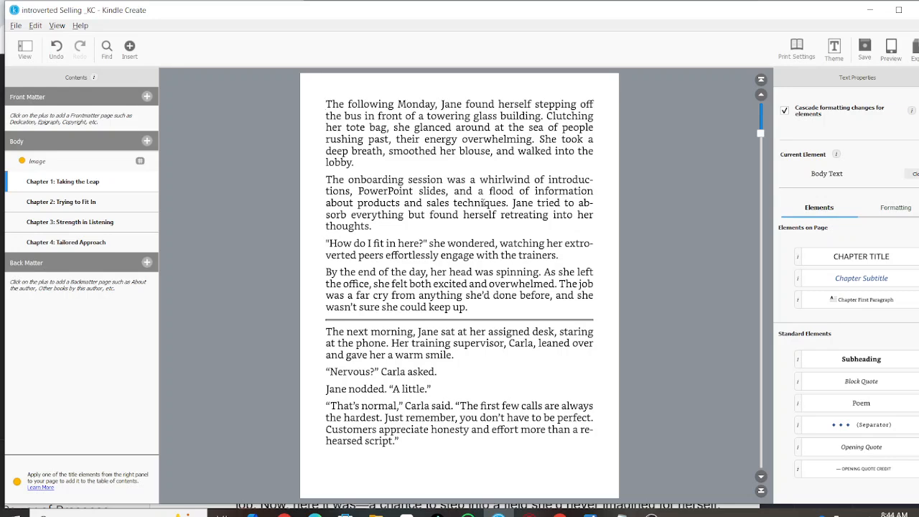
- Return to the start of Chapter 1 in Kindle Create and switch to the introverted Selling manuscript in Google Docs
key("ctrl+Home")
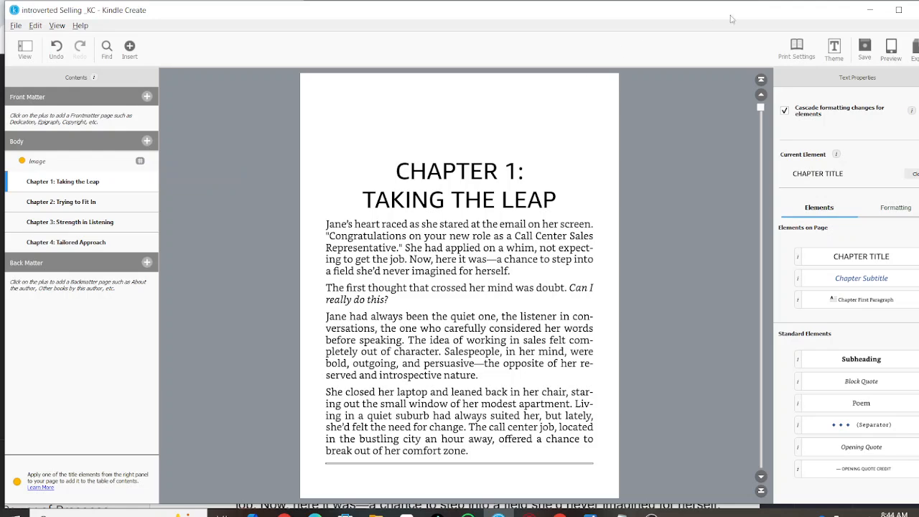
left_click(867, 10)
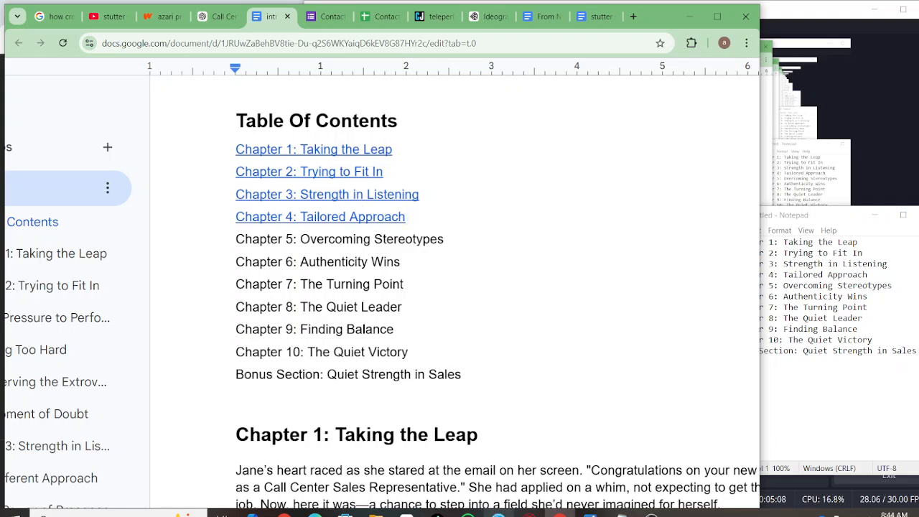
left_click(498, 515)
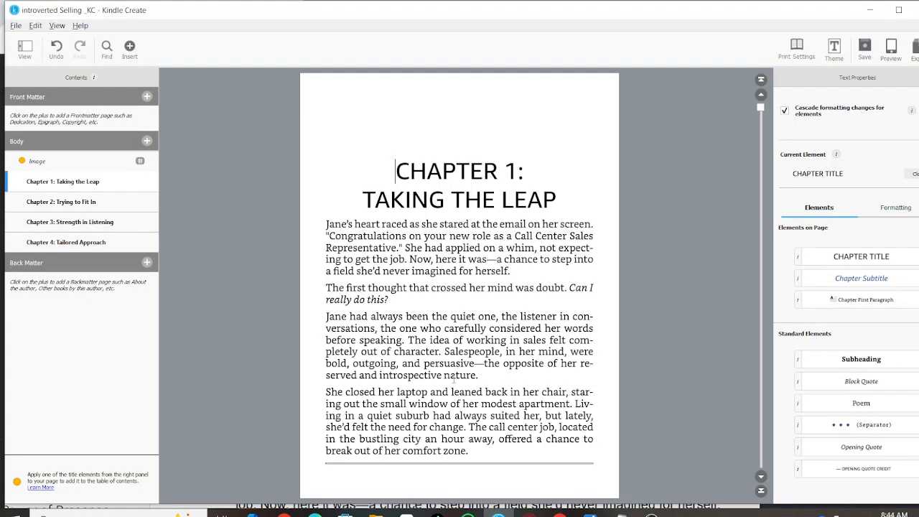
left_click(868, 13)
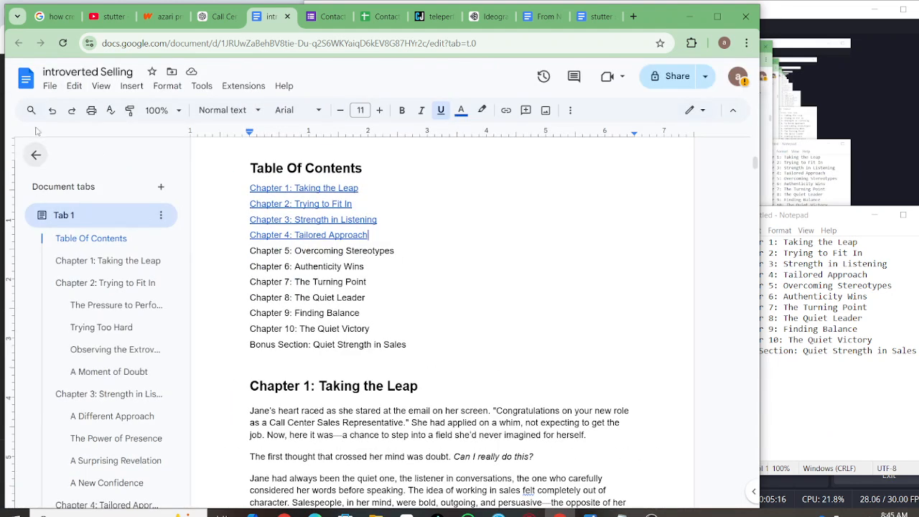
- Check the download formats available for the introverted Selling document
left_click(50, 85)
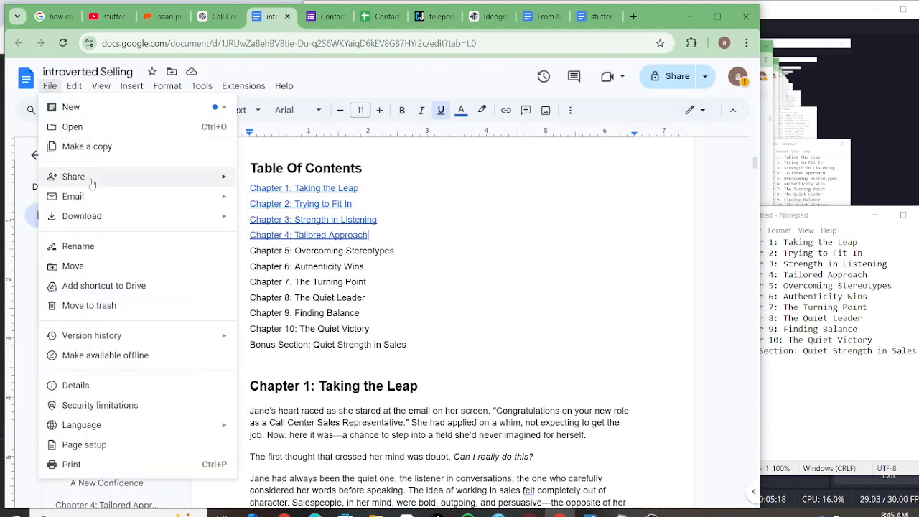
mouse_move(152, 222)
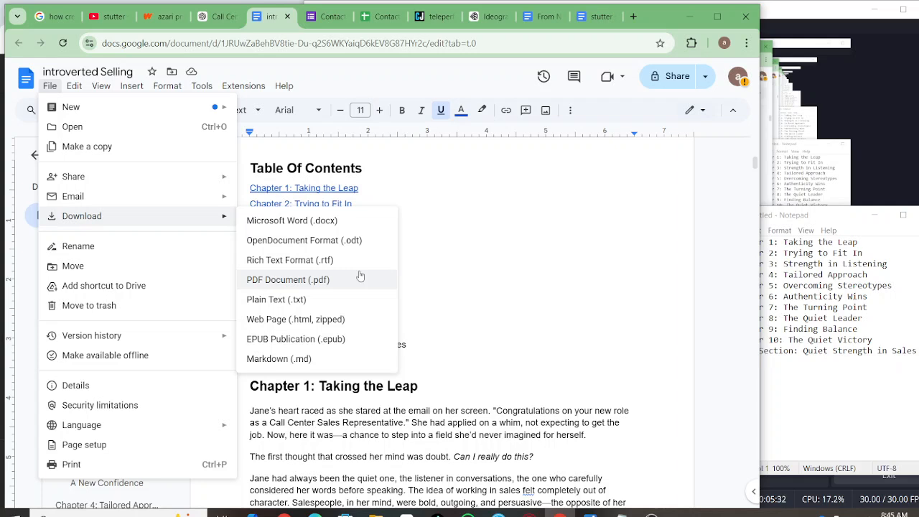
left_click(574, 298)
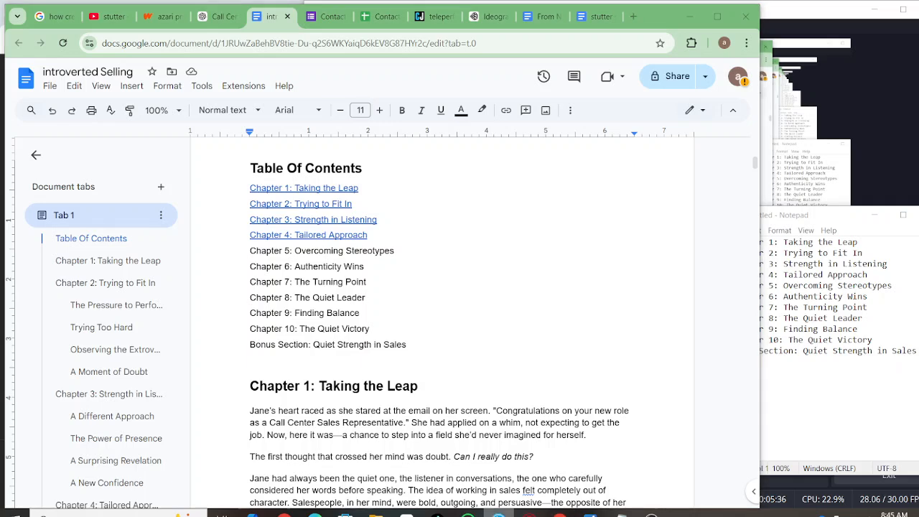
- Switch to Kindle Create and preview the book from its cover with Phone as the device type
left_click(498, 514)
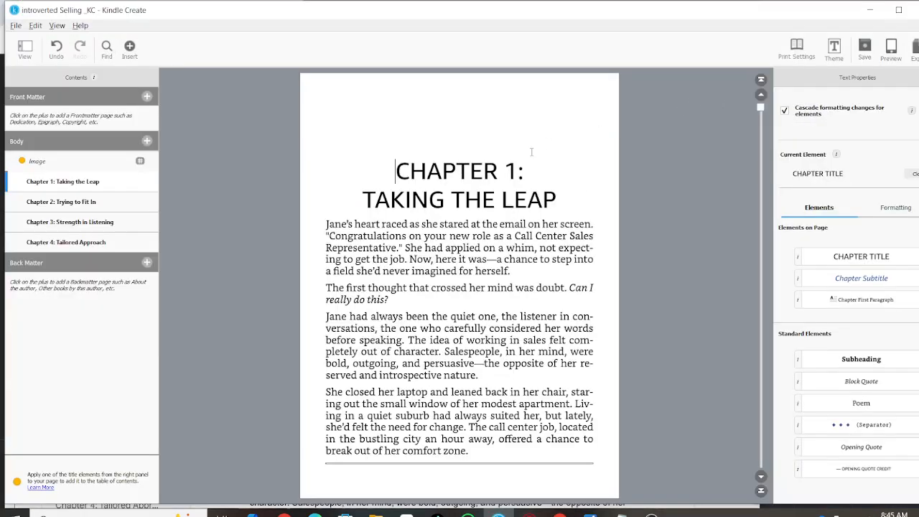
scroll(532, 153, "up", 1)
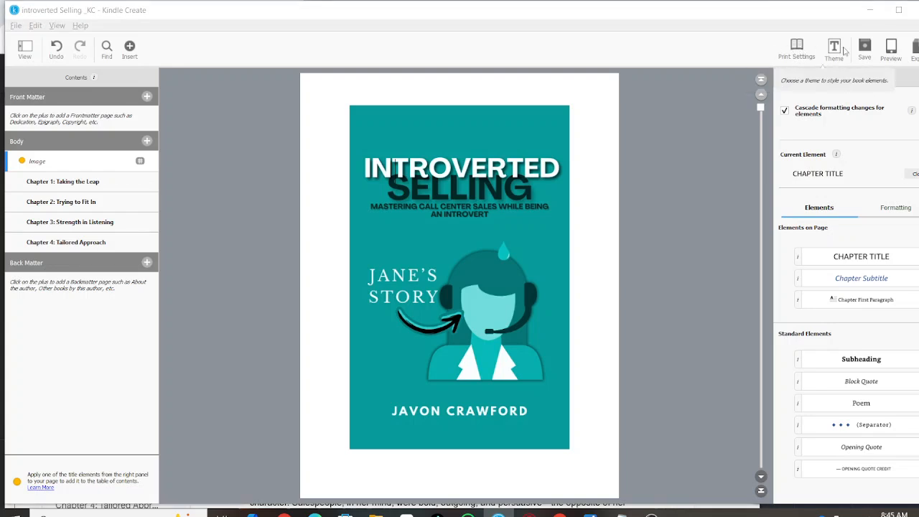
left_click(892, 48)
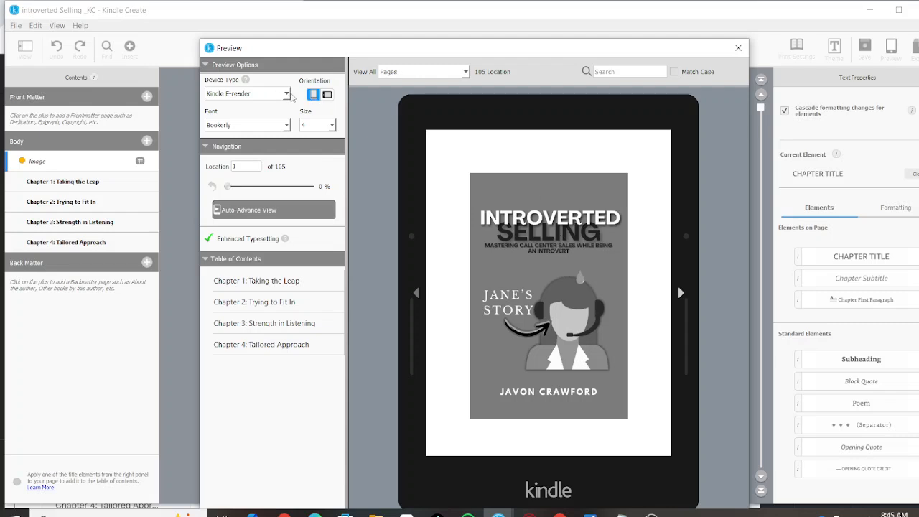
left_click(290, 95)
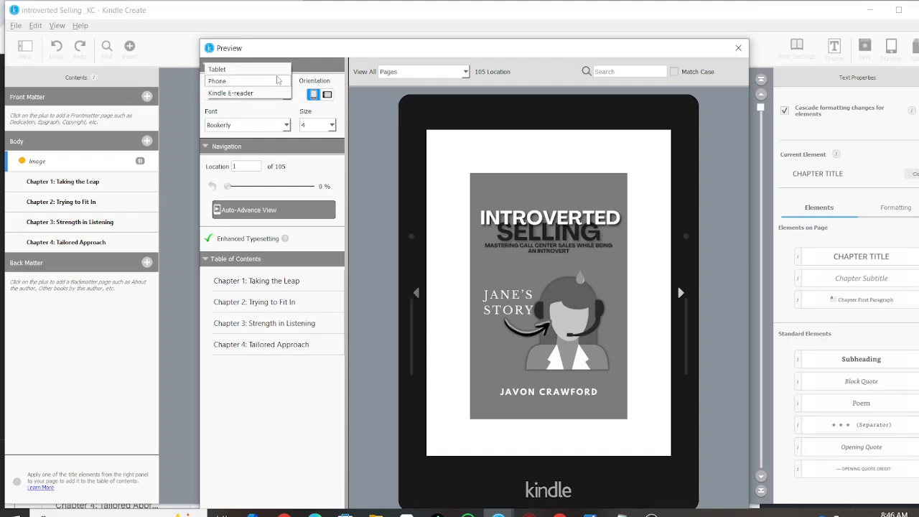
left_click(277, 80)
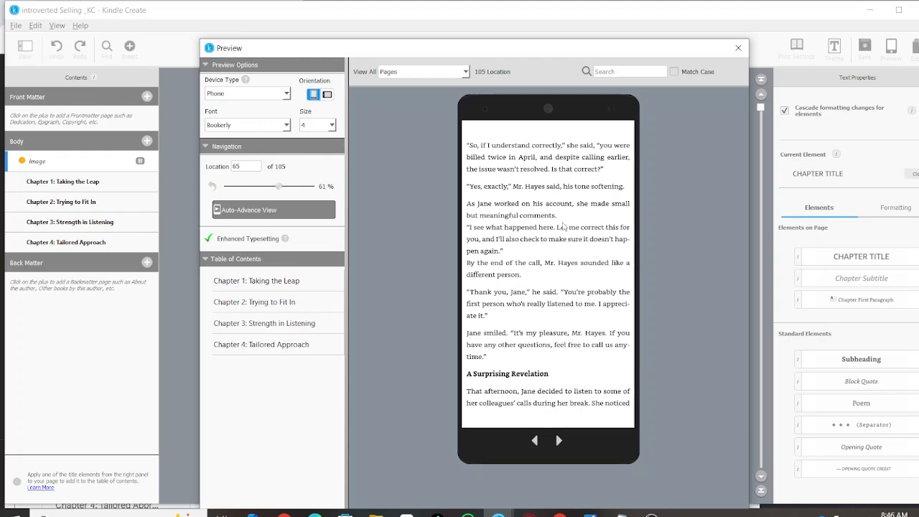
- Preview the book as a Tablet in landscape orientation
left_click(285, 93)
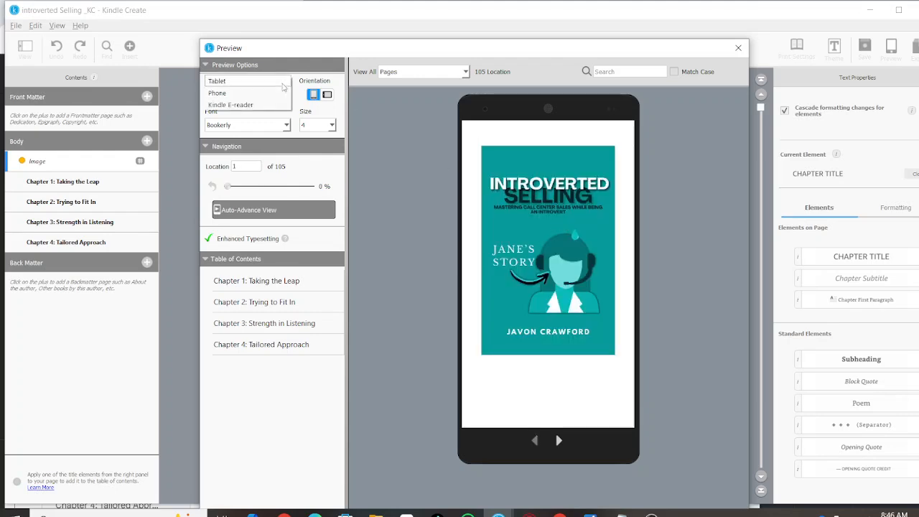
left_click(285, 81)
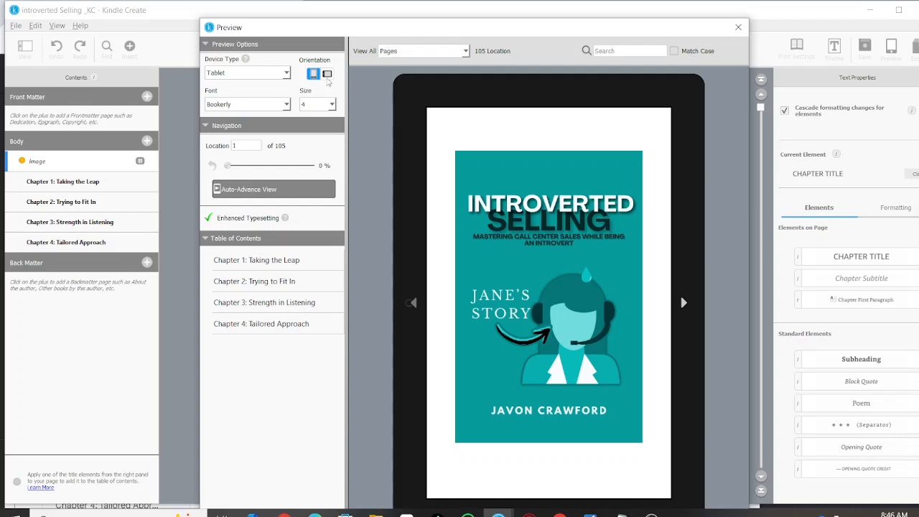
left_click(328, 74)
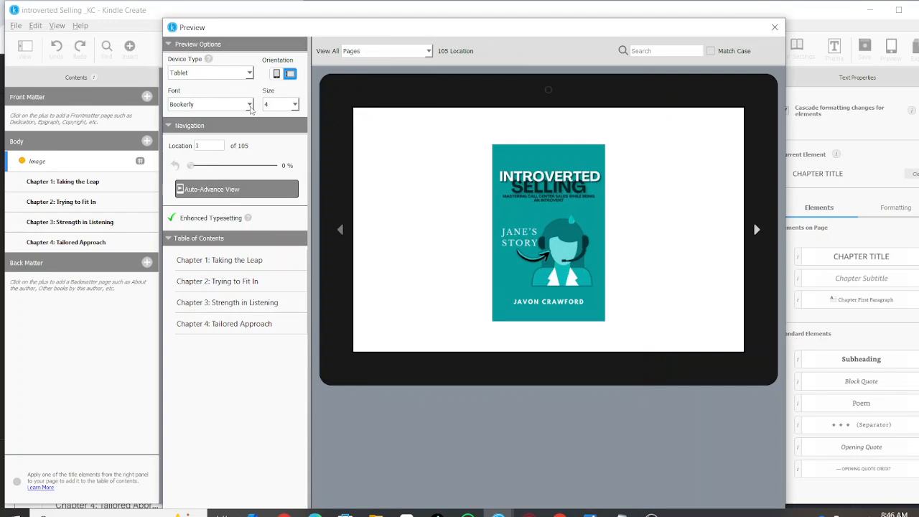
- Check the fonts offered for the book preview and close the preview
left_click(250, 105)
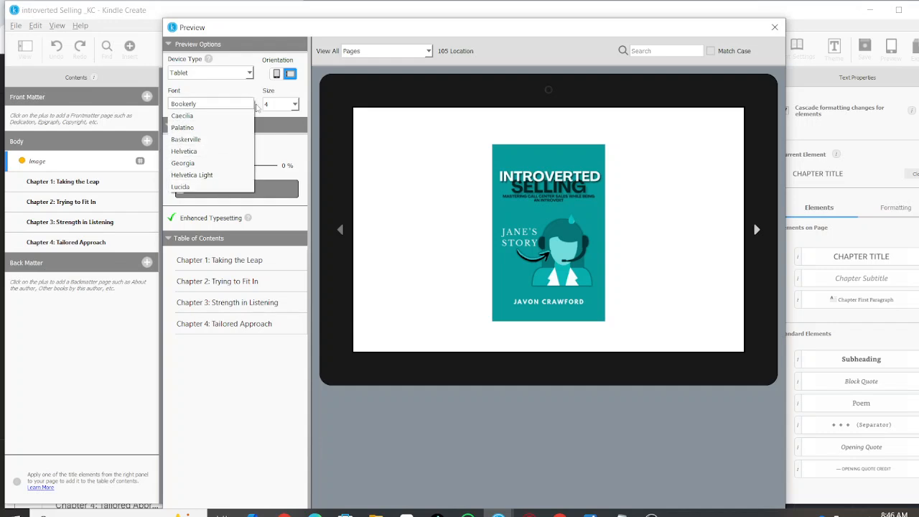
left_click(296, 133)
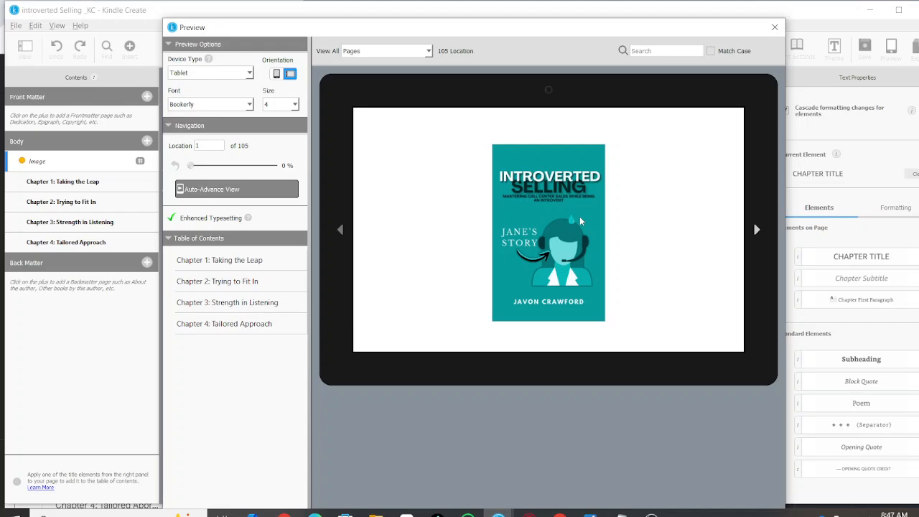
left_click(775, 29)
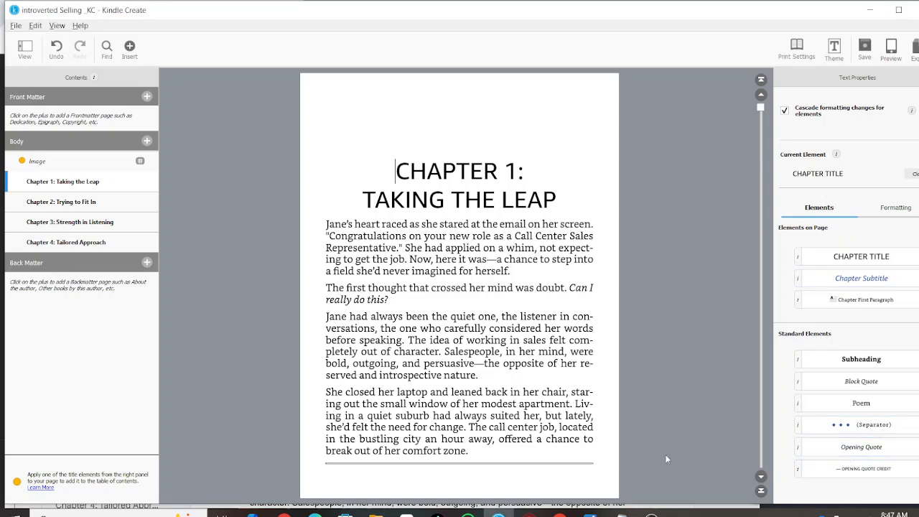
mouse_move(652, 512)
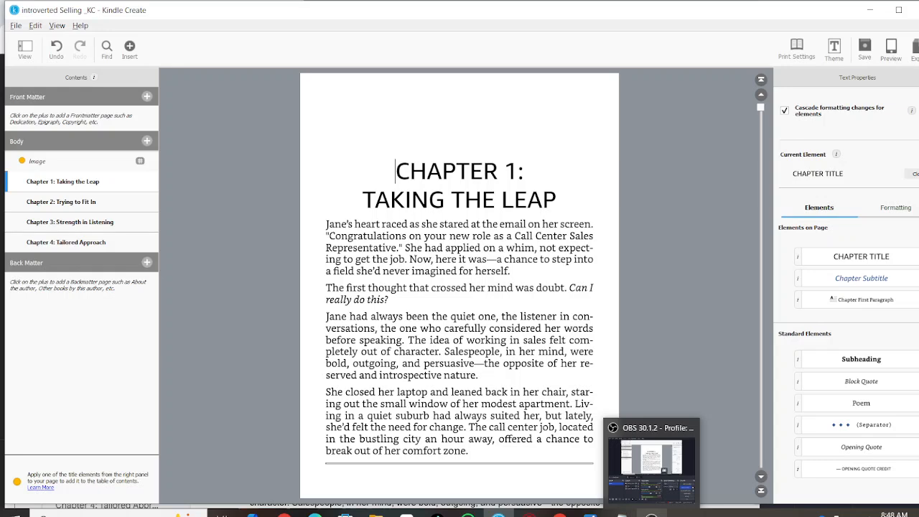
left_click(658, 486)
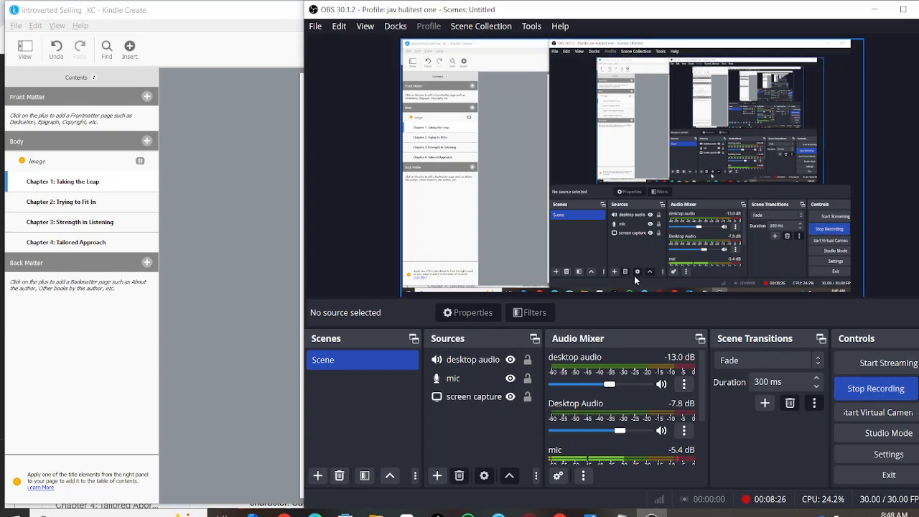
left_click(260, 199)
scroll(260, 200, "up", 2)
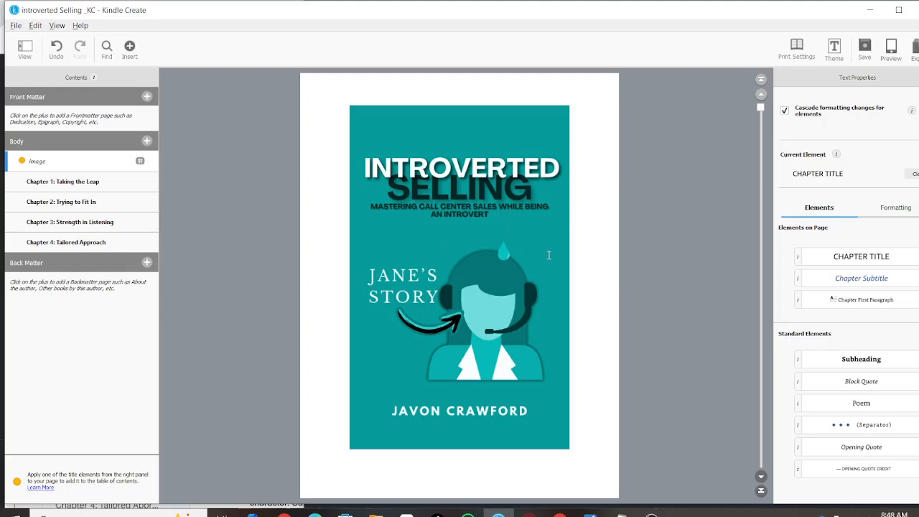
- Switch to the introverted Selling manuscript in Google Docs and maximize the browser window
mouse_move(560, 513)
left_click(560, 463)
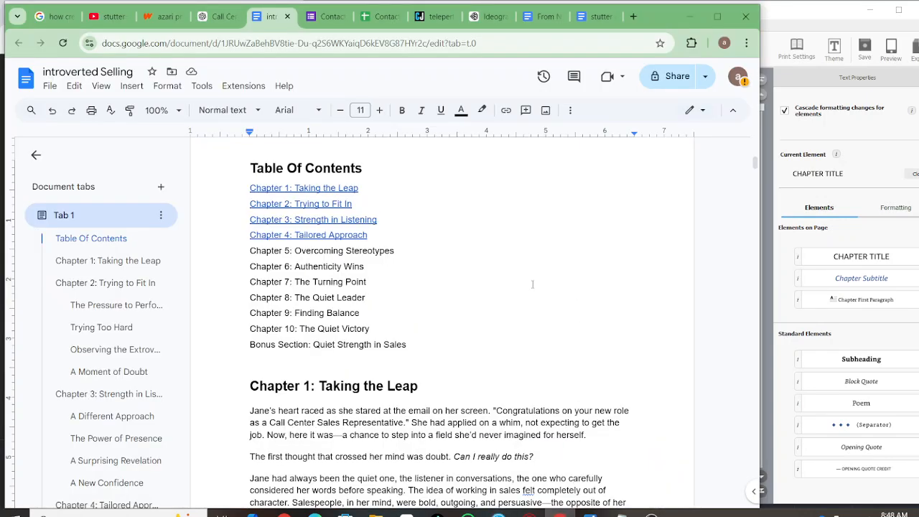
scroll(335, 267, "up", 4)
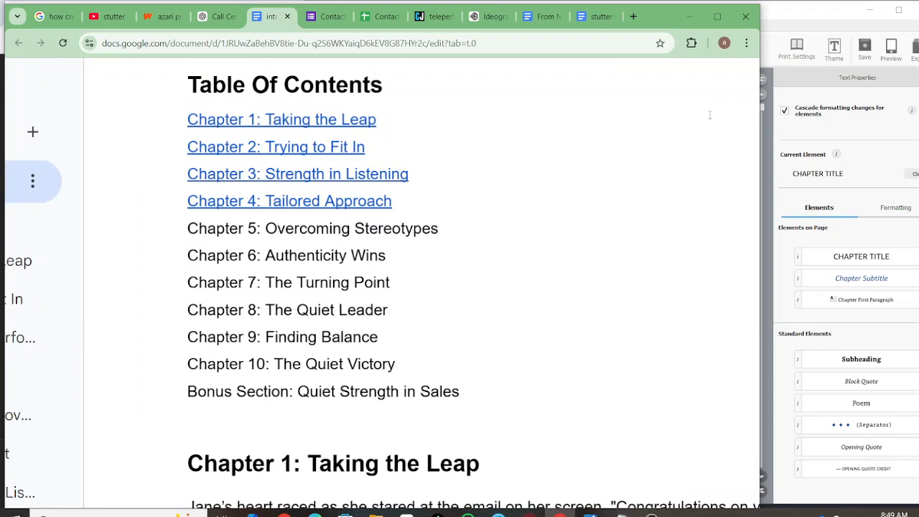
left_click(717, 16)
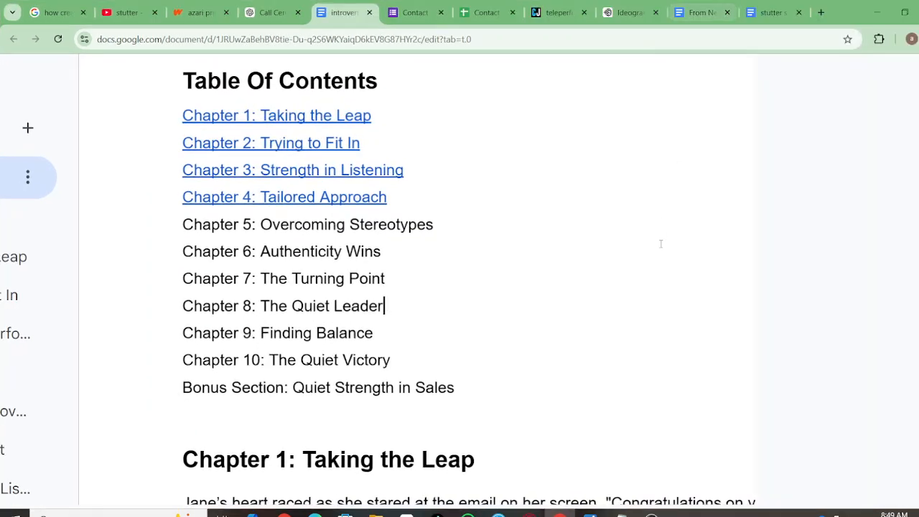
- Look through the document outline from the first chapters to the bonus section's subheadings
scroll(630, 277, "down", 4)
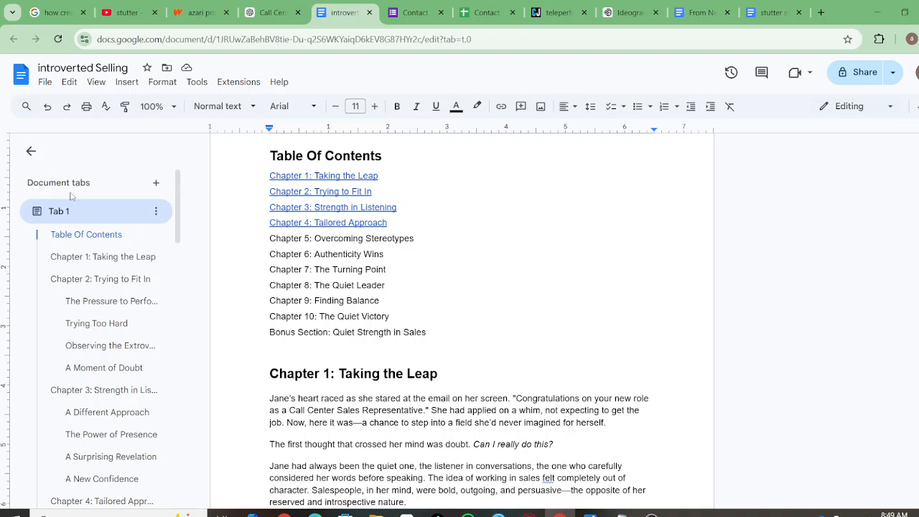
scroll(112, 289, "down", 7)
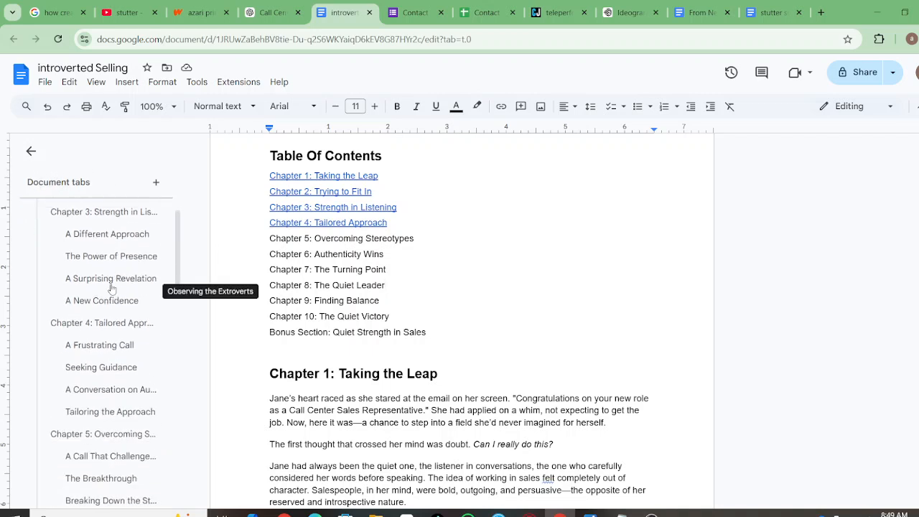
scroll(111, 289, "down", 10)
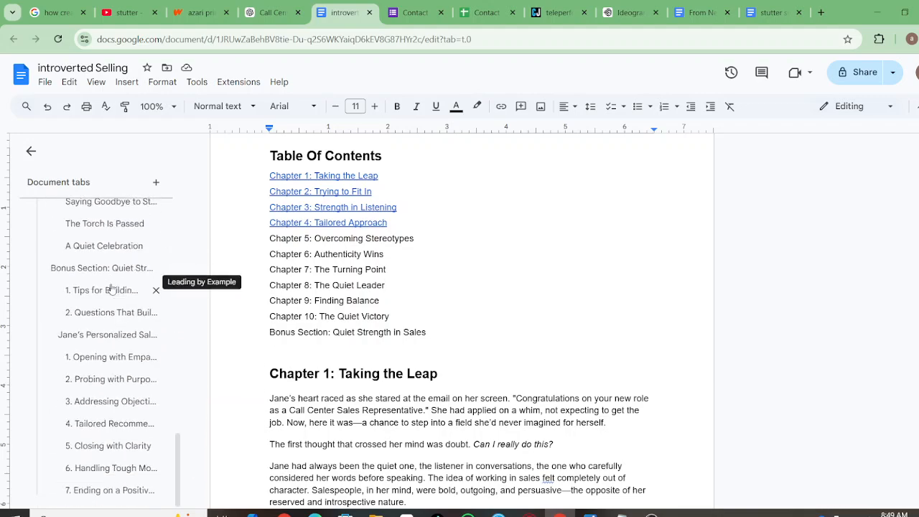
- Read through the manuscript from Chapter 1 to the start of Chapter 3, examining the chapter headings and subheadings
scroll(424, 335, "down", 9)
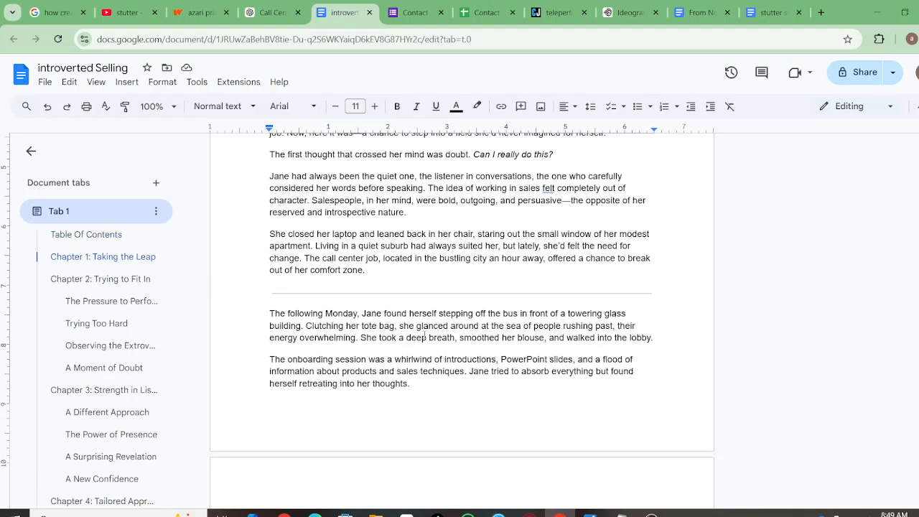
scroll(425, 335, "down", 10)
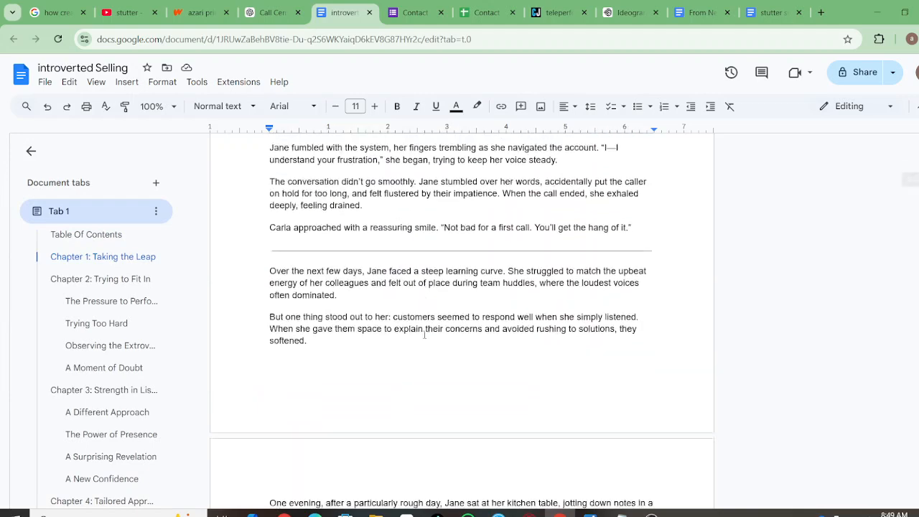
scroll(424, 335, "down", 5)
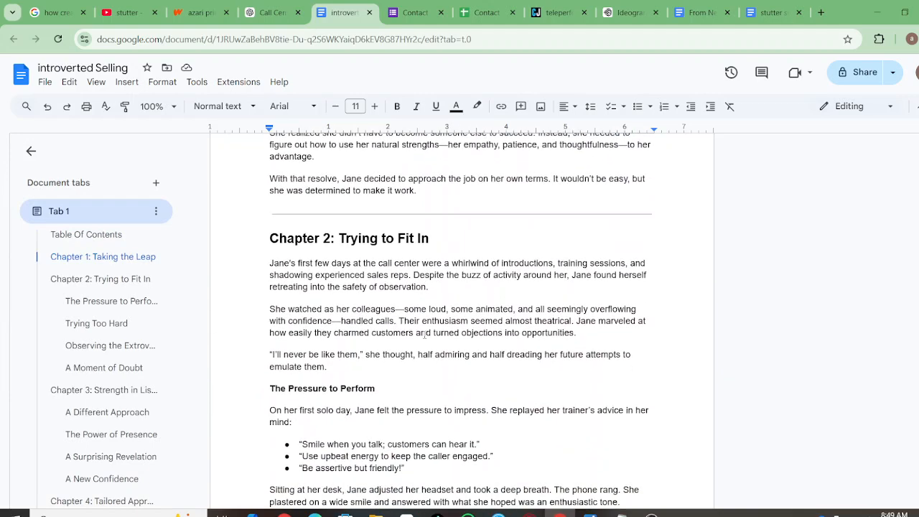
scroll(425, 336, "down", 7)
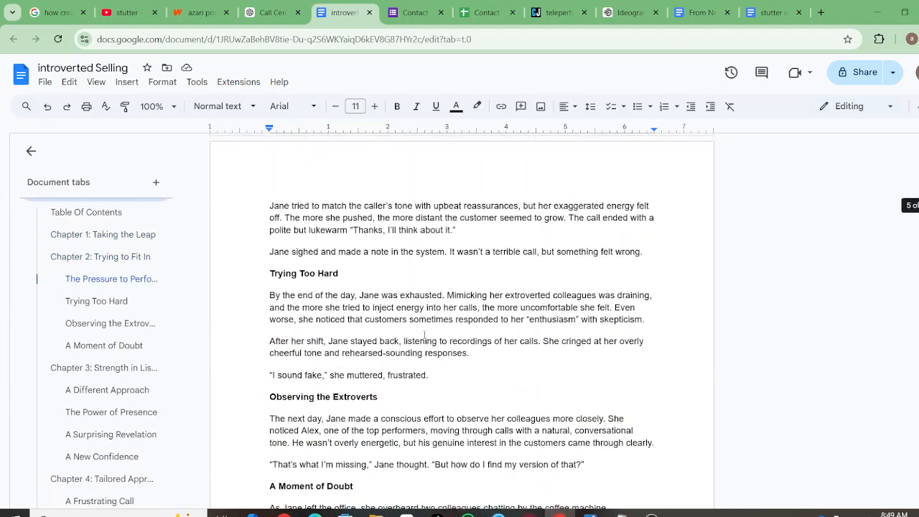
scroll(425, 335, "up", 1)
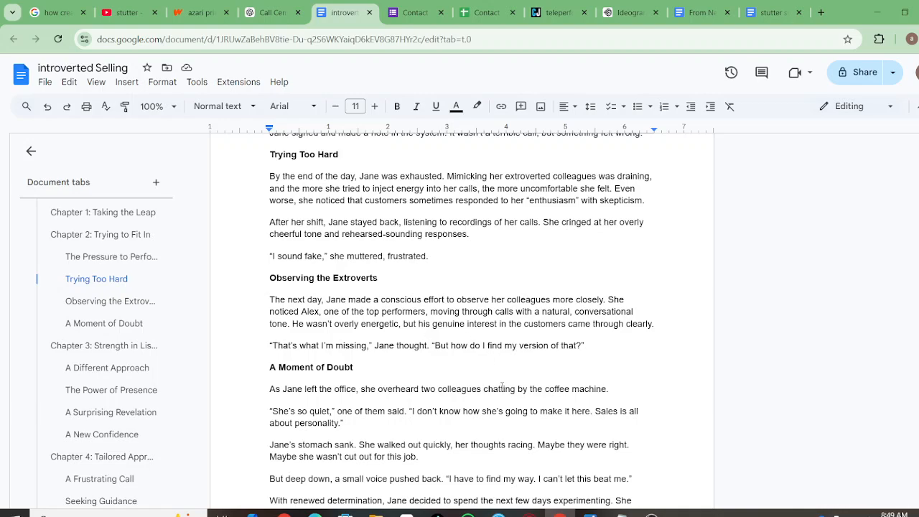
scroll(502, 387, "down", 1)
scroll(431, 350, "up", 5)
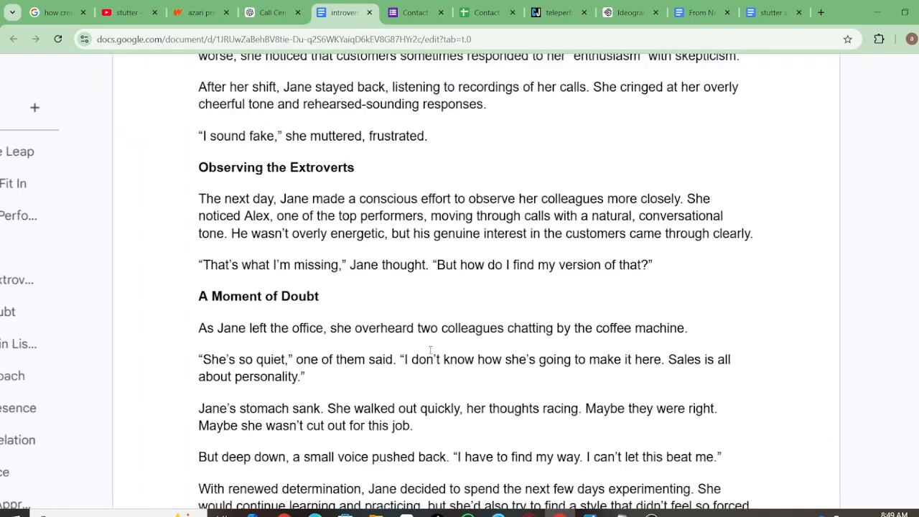
scroll(431, 350, "down", 5)
scroll(431, 350, "down", 4)
scroll(431, 350, "down", 3)
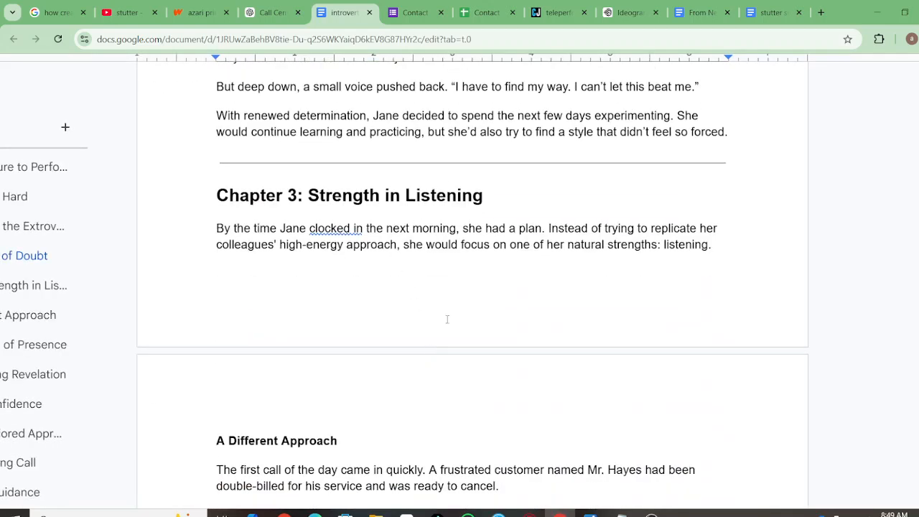
- Read through the manuscript from Chapter 3 to Chapter 6, examining the chapter headings, subheadings and paragraph text
scroll(447, 319, "down", 15)
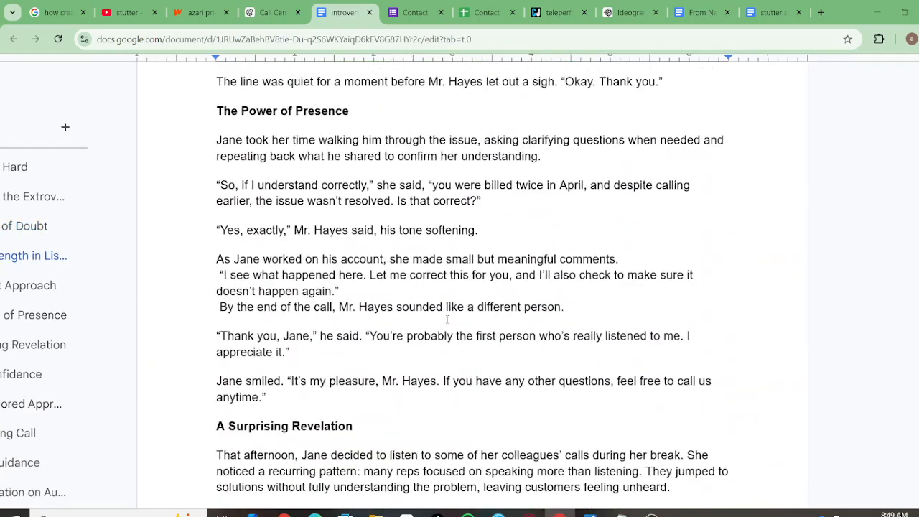
scroll(446, 319, "down", 9)
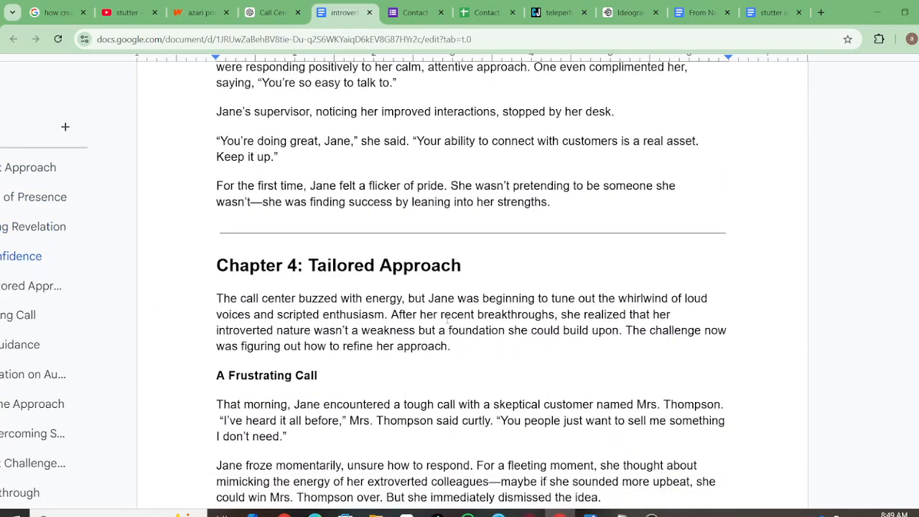
scroll(447, 319, "up", 2)
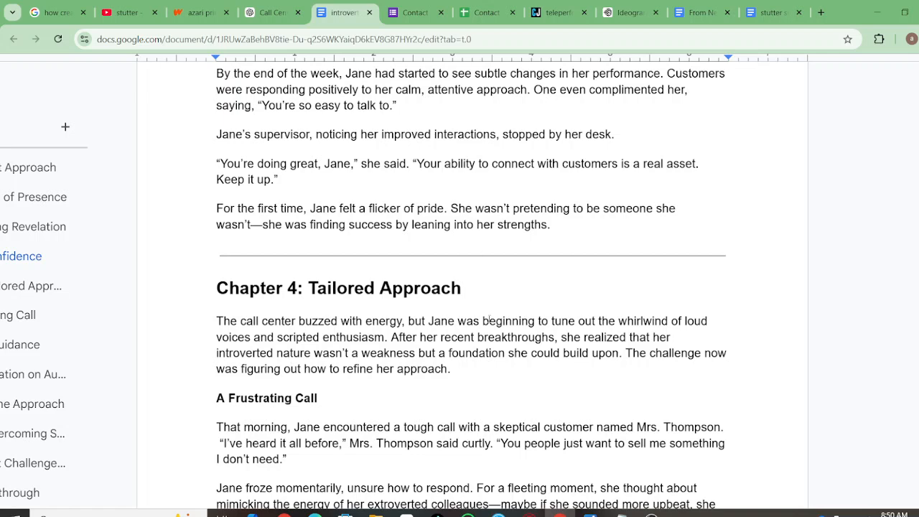
scroll(490, 319, "down", 1)
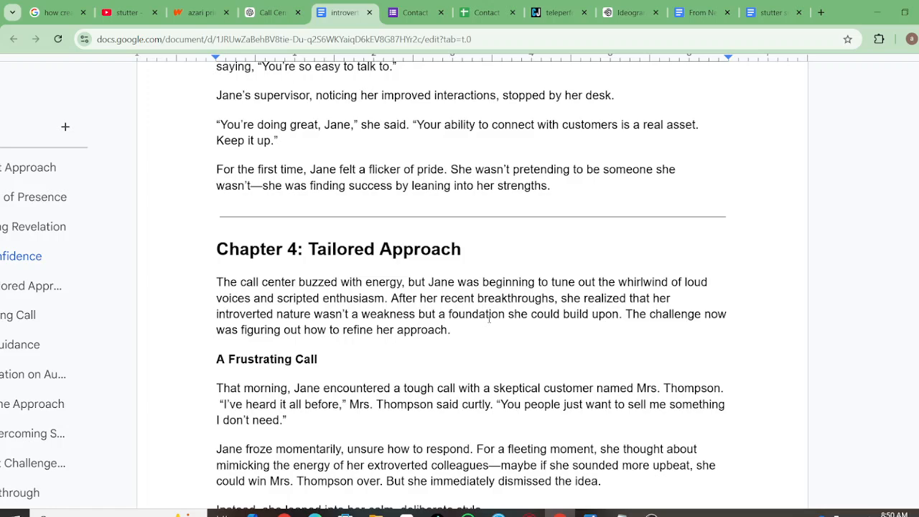
scroll(489, 319, "down", 10)
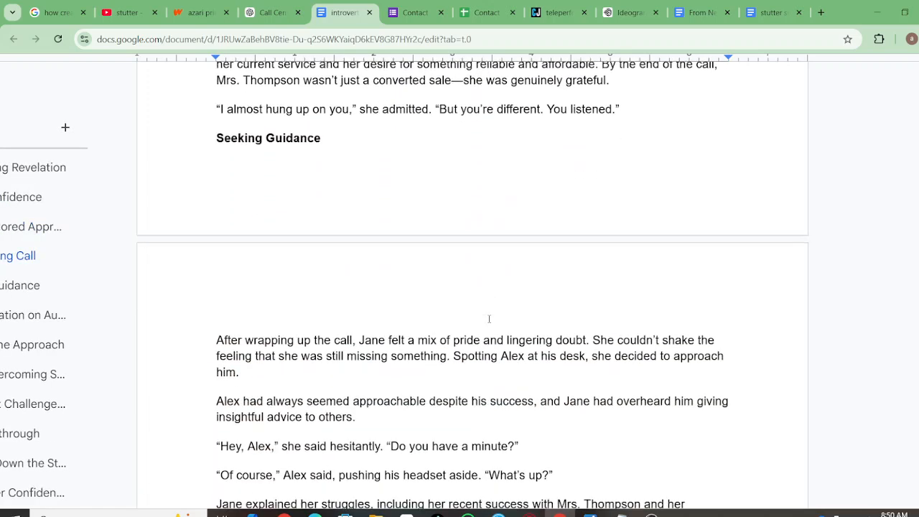
scroll(489, 319, "down", 2)
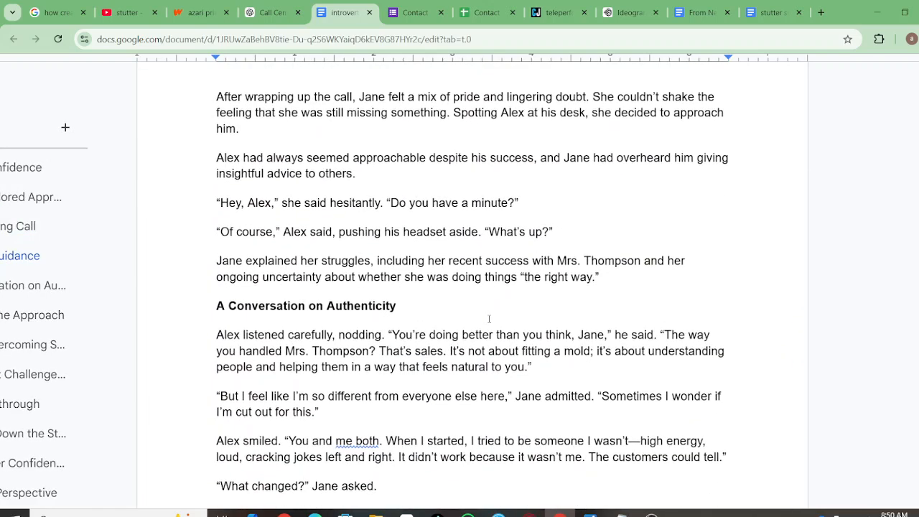
scroll(489, 319, "down", 5)
scroll(490, 319, "down", 1)
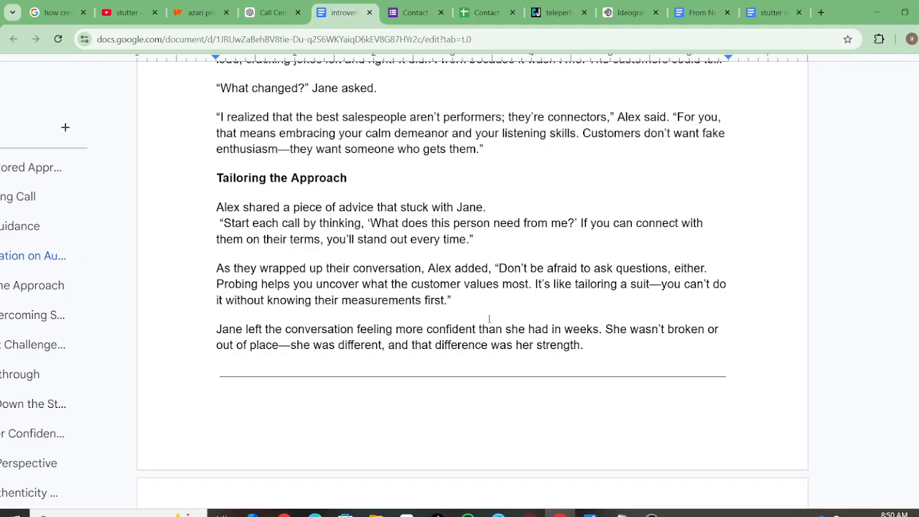
scroll(489, 319, "down", 14)
scroll(490, 319, "down", 15)
scroll(490, 319, "down", 2)
- Cut the oversized opening paragraph under the Chapter 6 heading and paste it in front of "Still, her mind buzzed with questions"
scroll(470, 418, "up", 5)
scroll(470, 418, "up", 1)
left_click_drag(663, 250, 207, 214)
key("ctrl+c")
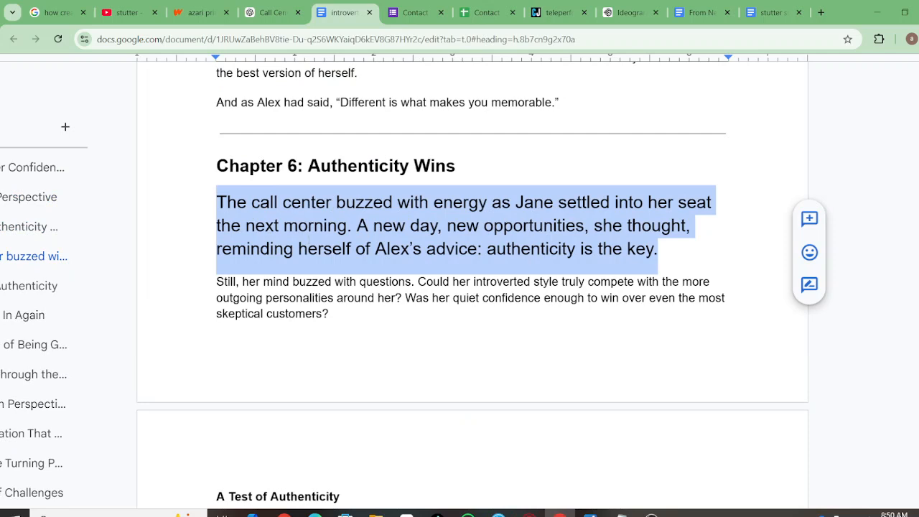
key("BackSpace")
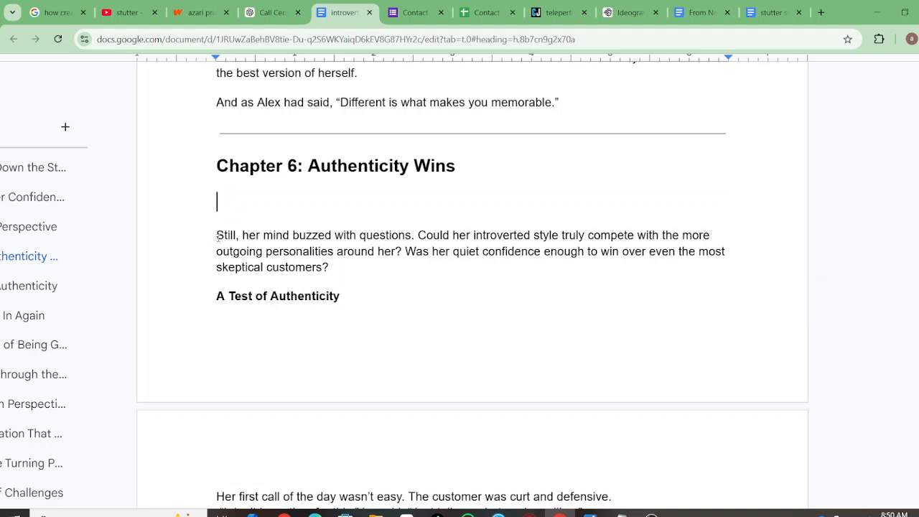
key("Down")
key("ctrl+v")
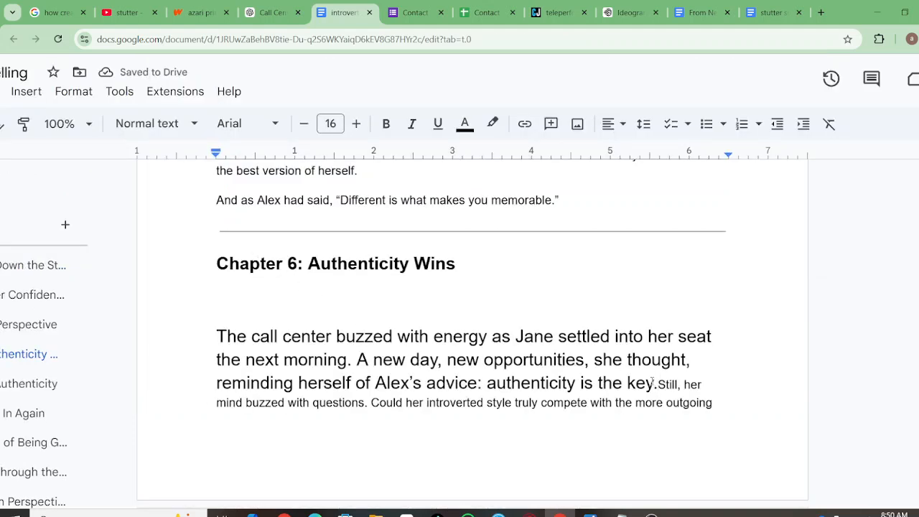
- Set the font size of the Chapter 6 opening text, from "The call center buzzed" to "authenticity is the key", to 11
left_click_drag(655, 383, 373, 306)
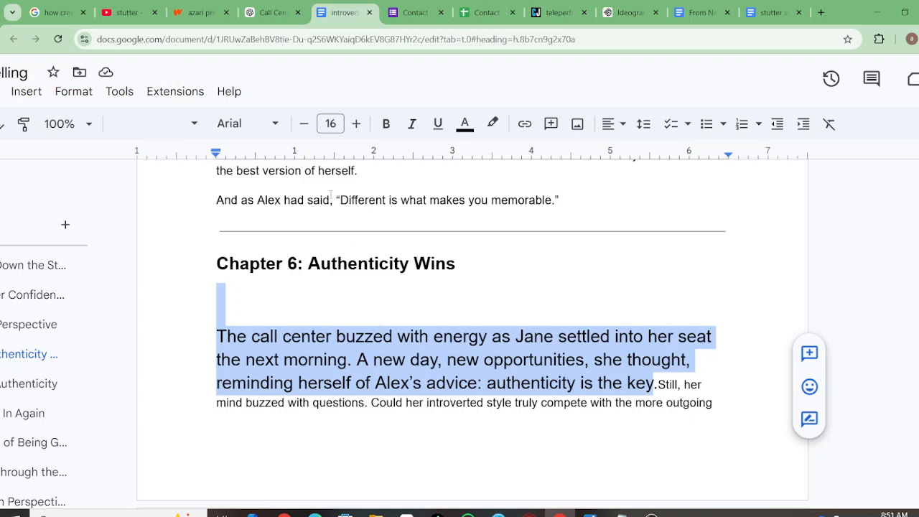
left_click(516, 400)
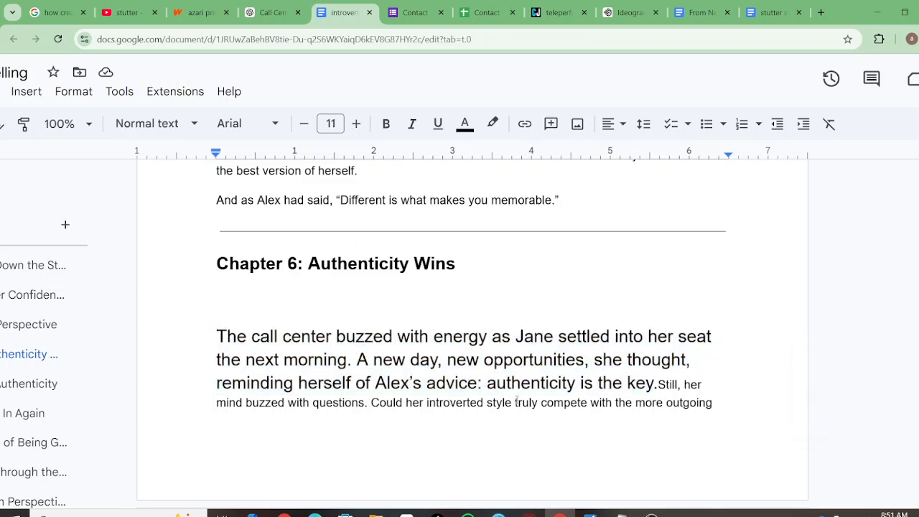
left_click_drag(655, 383, 227, 341)
left_click_drag(217, 337, 638, 379)
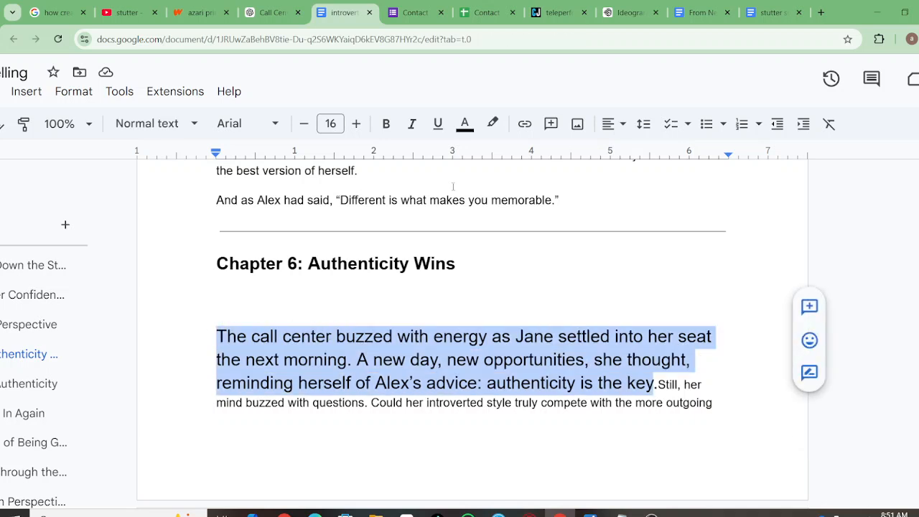
left_click(304, 124)
left_click(304, 125)
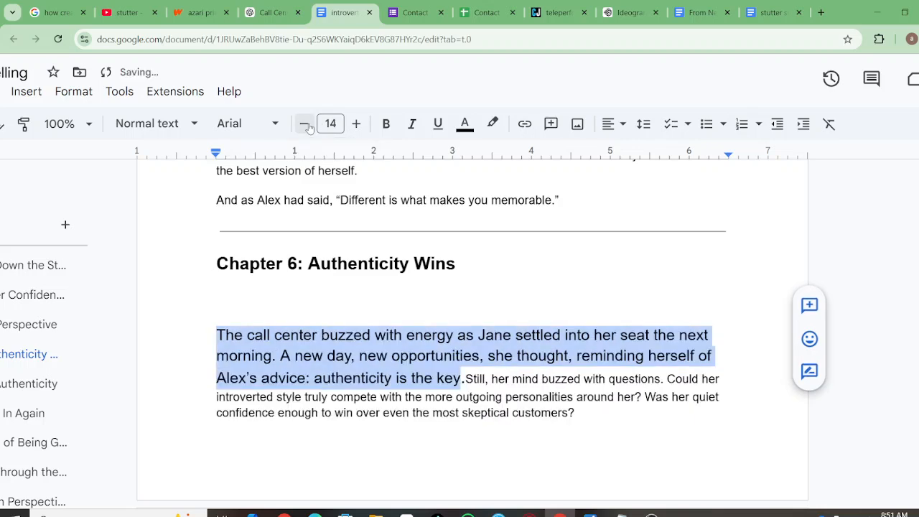
left_click(305, 124)
left_click(305, 124)
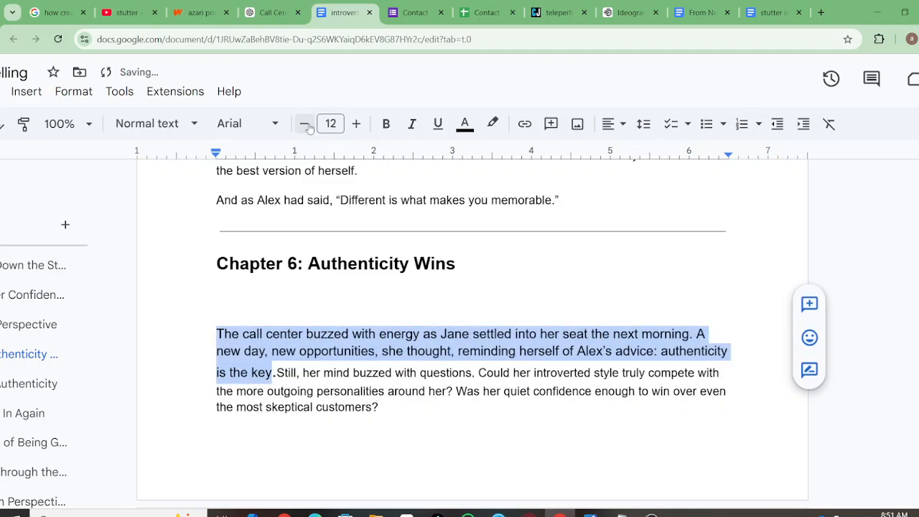
left_click(305, 124)
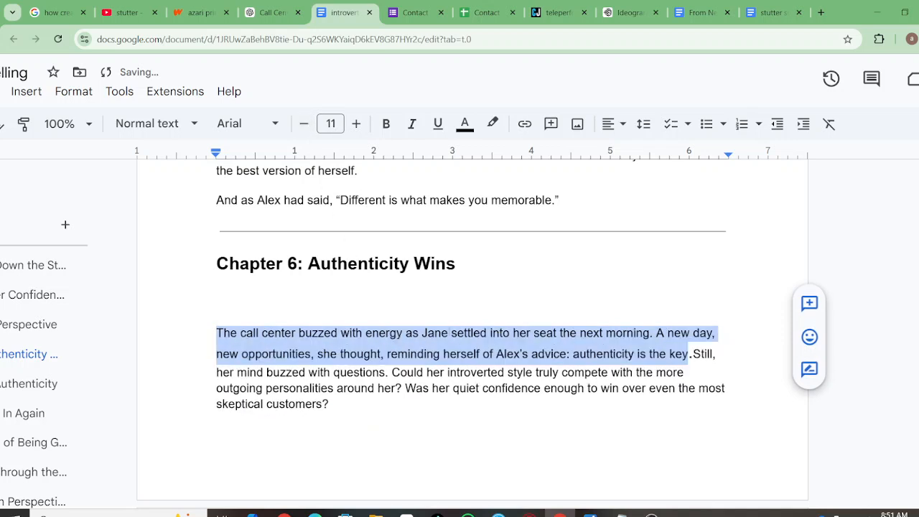
- Replace the blank heading line under the Chapter 6 title with a normal-text one and start a new paragraph at "Still, her mind buzzed"
left_click(691, 353)
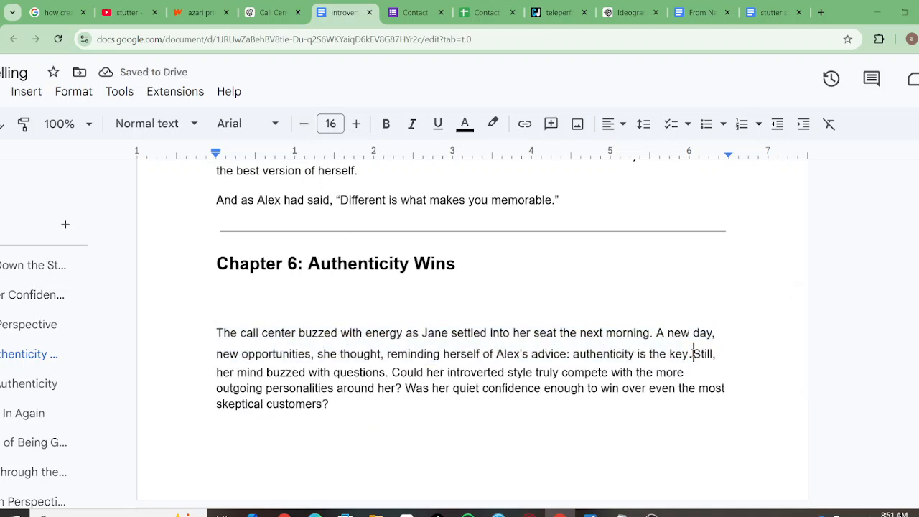
left_click(255, 319)
key("BackSpace")
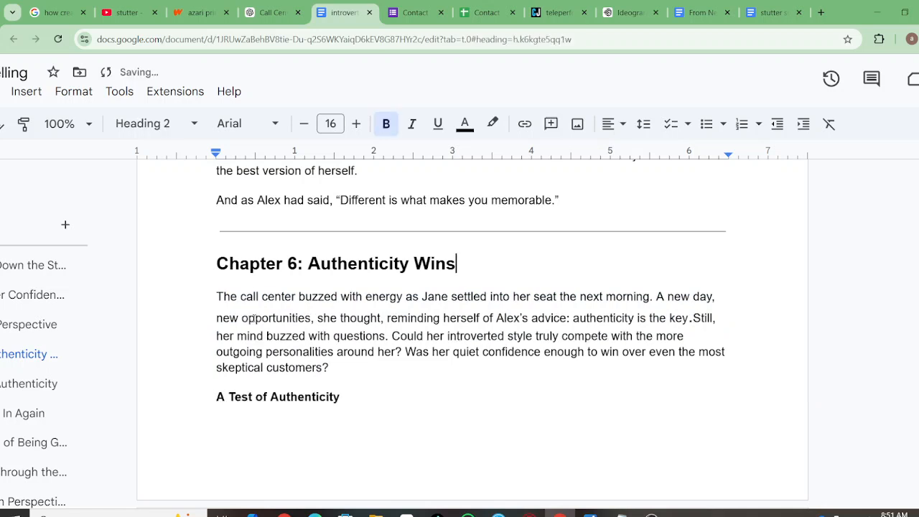
key("Return")
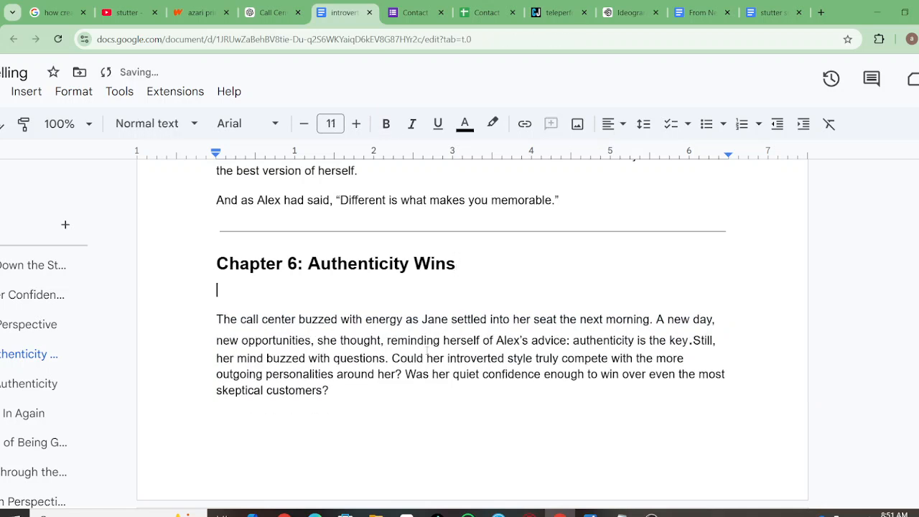
left_click(695, 340)
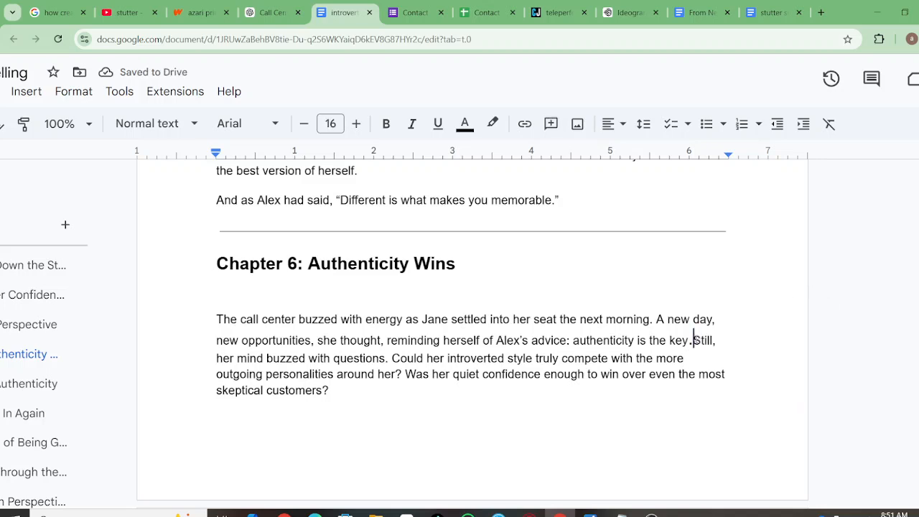
key("Return")
- Read on from "A Test of Authenticity" in Chapter 6 to "Learning to Bounce Back" in Chapter 7, examining headings and text
scroll(720, 365, "down", 3)
scroll(720, 365, "down", 2)
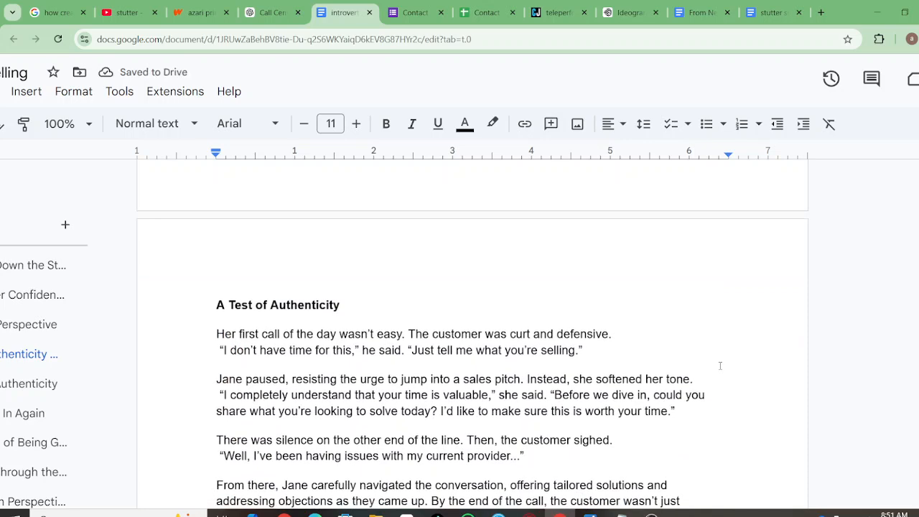
scroll(713, 319, "down", 2)
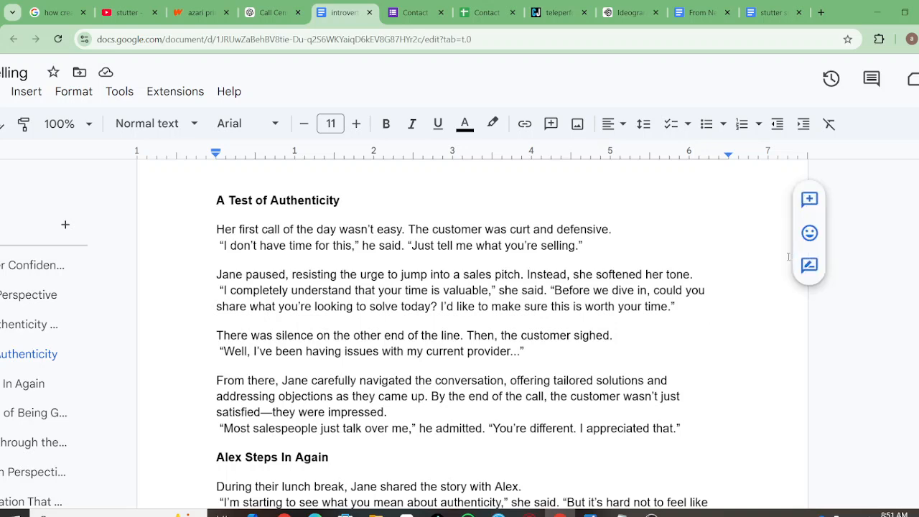
scroll(714, 319, "down", 3)
scroll(664, 285, "down", 3)
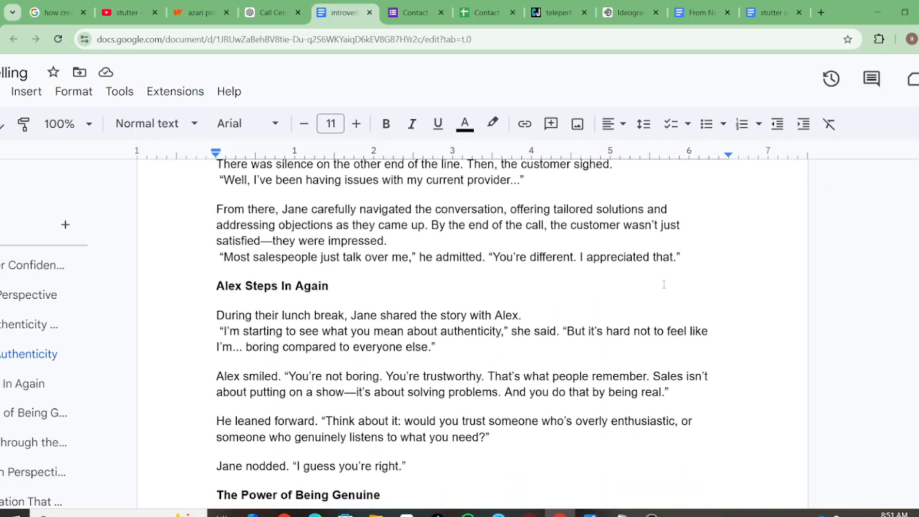
scroll(664, 285, "down", 1)
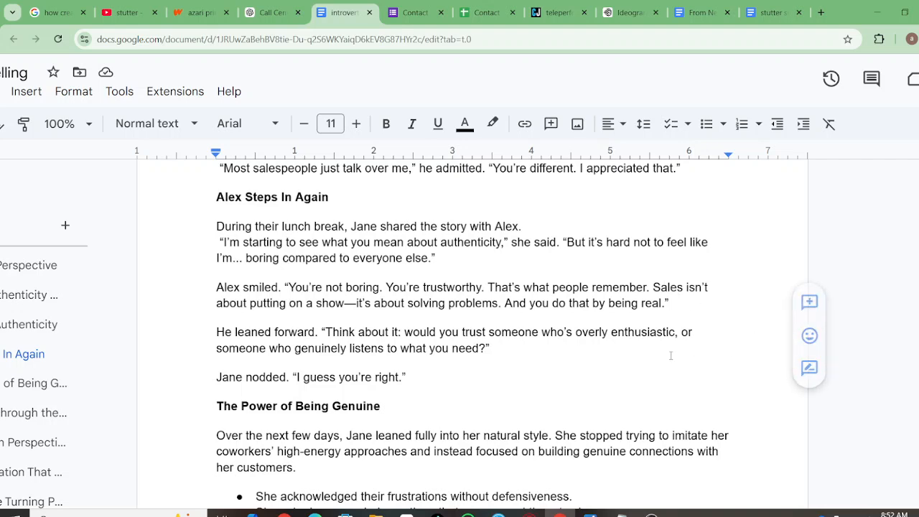
scroll(646, 343, "down", 5)
scroll(604, 343, "down", 3)
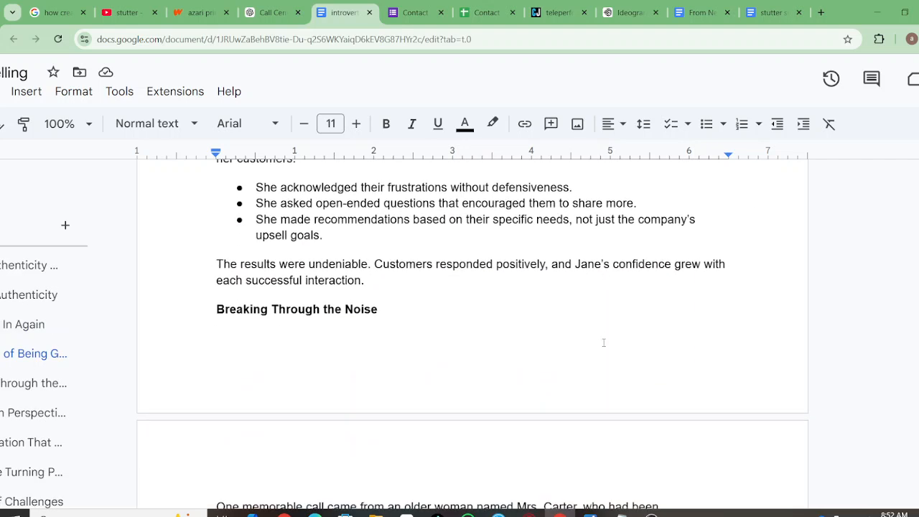
scroll(603, 344, "down", 5)
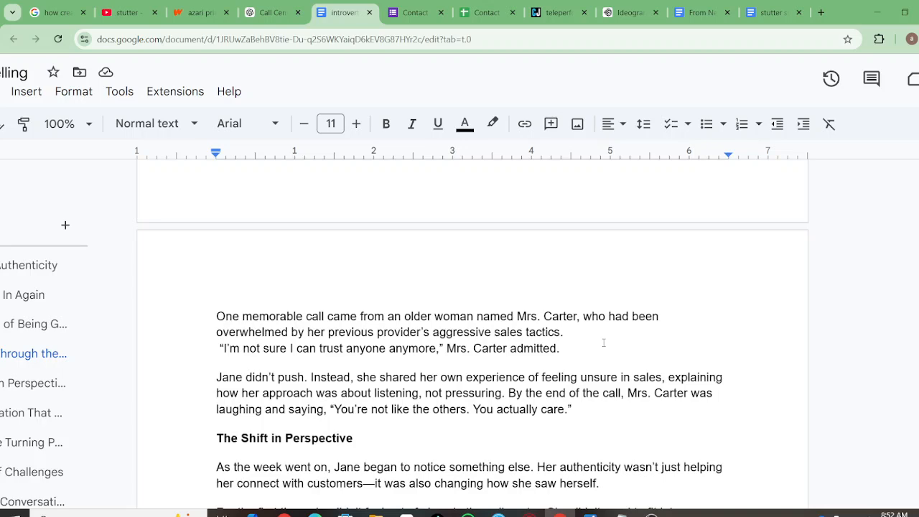
scroll(604, 343, "down", 1)
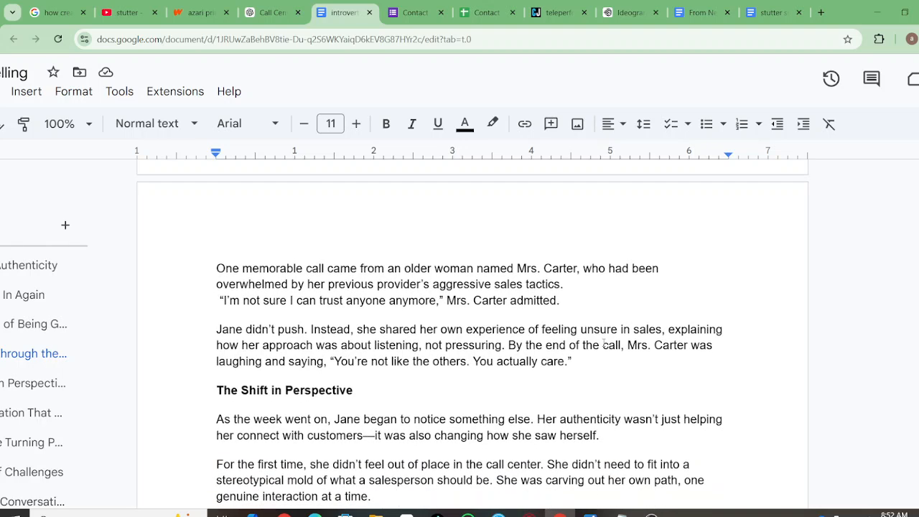
scroll(604, 343, "down", 1)
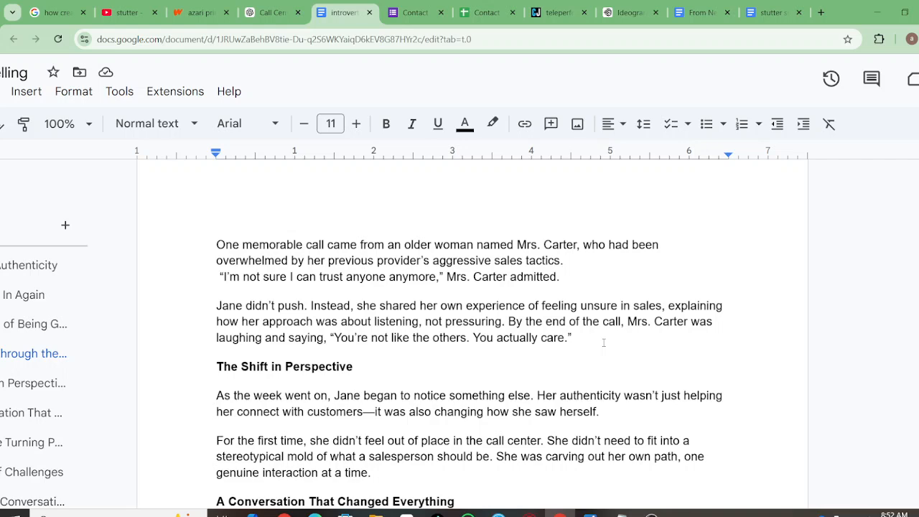
scroll(604, 343, "down", 3)
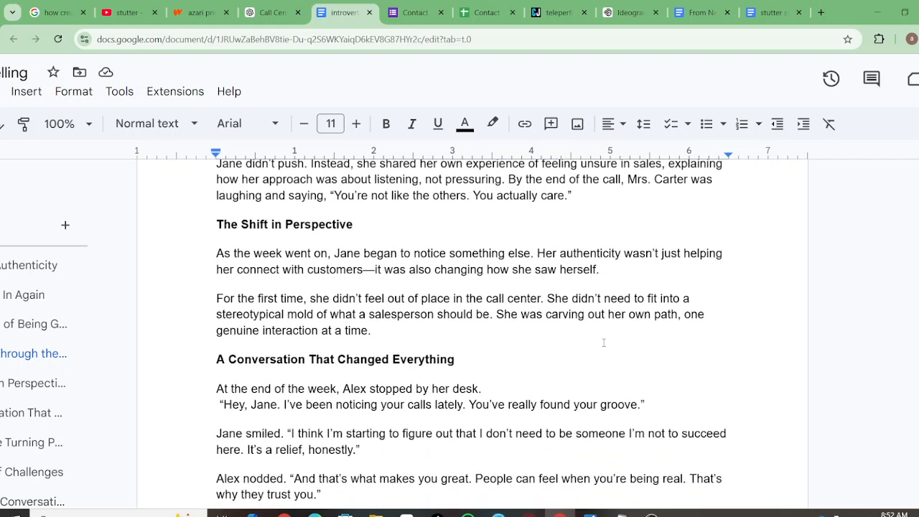
scroll(604, 342, "down", 1)
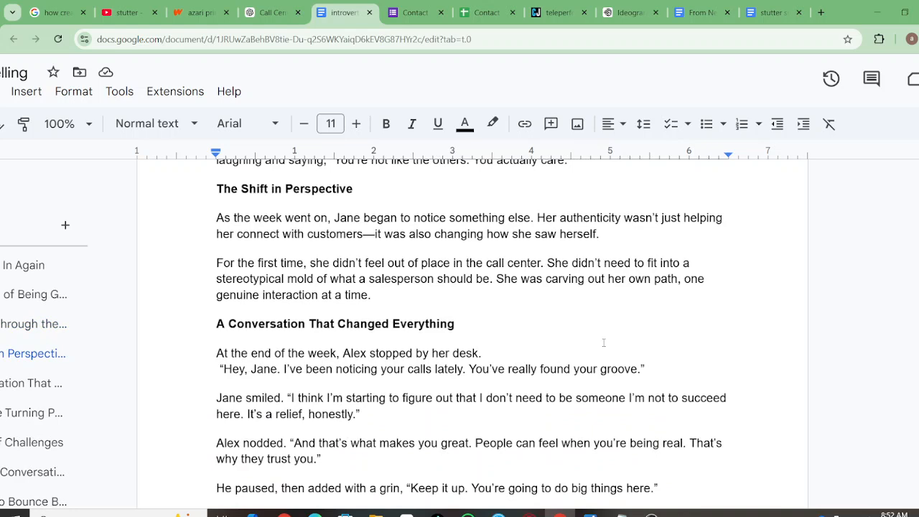
scroll(604, 343, "down", 1)
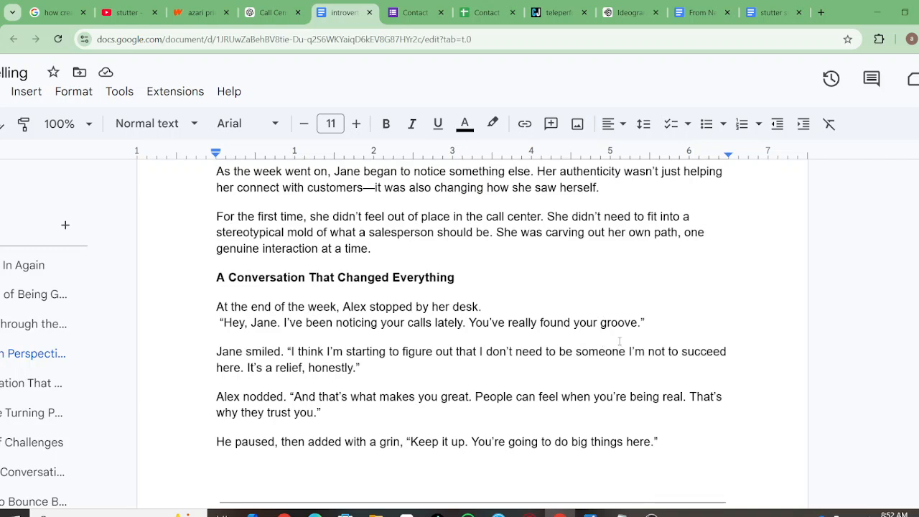
scroll(620, 341, "down", 1)
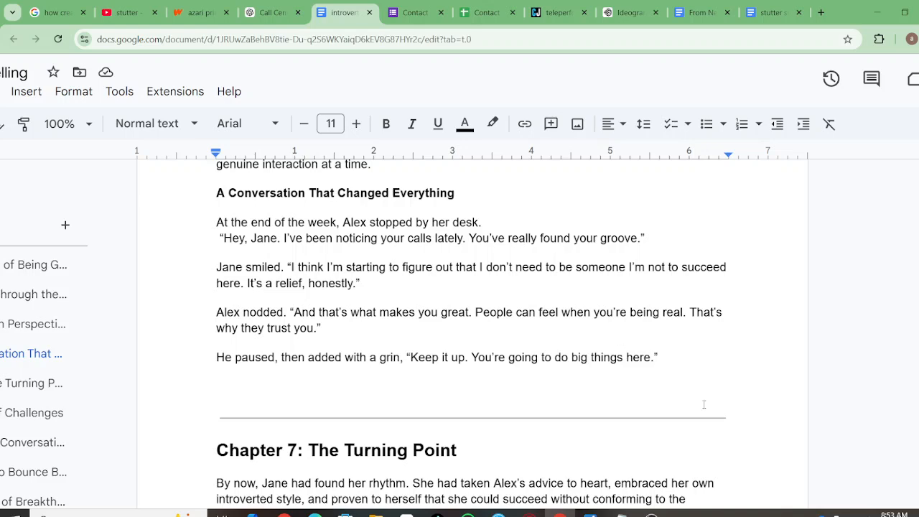
scroll(561, 399, "down", 6)
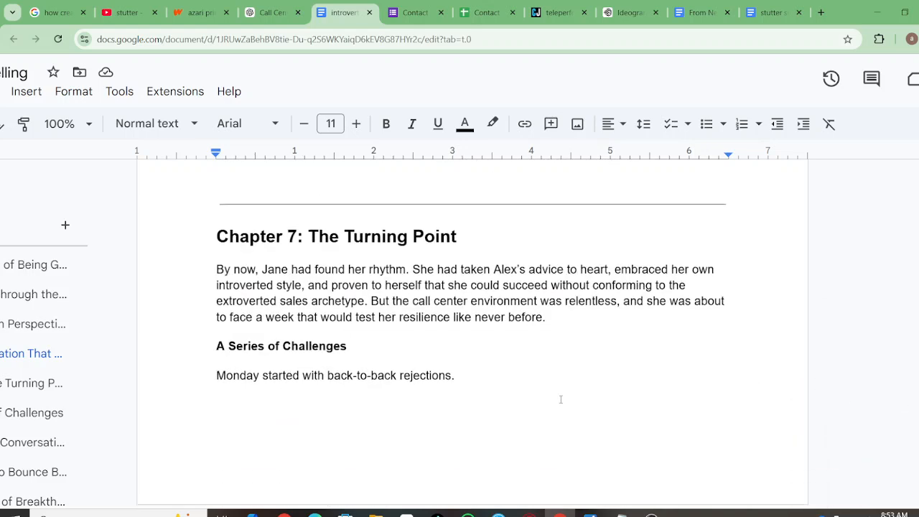
scroll(561, 400, "down", 3)
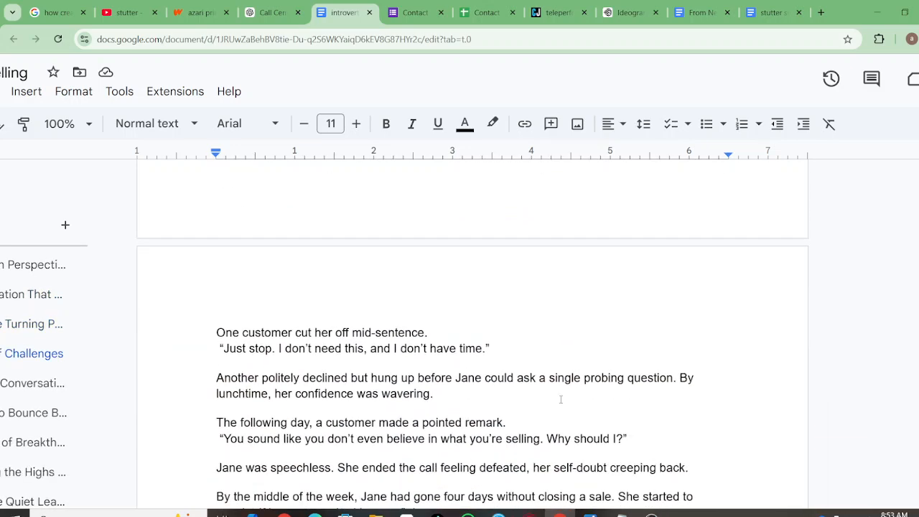
scroll(561, 399, "down", 5)
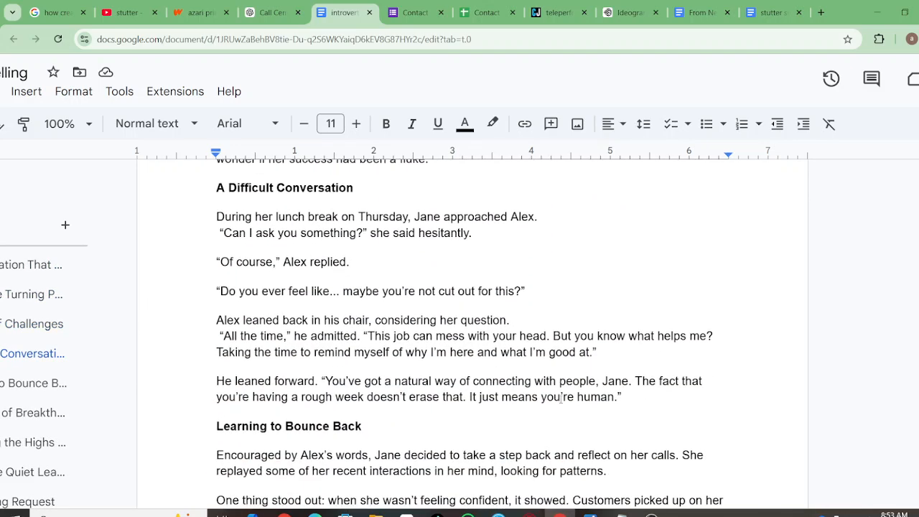
- Read on from "Learning to Bounce Back" in Chapter 7 through the end of Chapter 8, examining headings and paragraph formatting
scroll(561, 400, "down", 6)
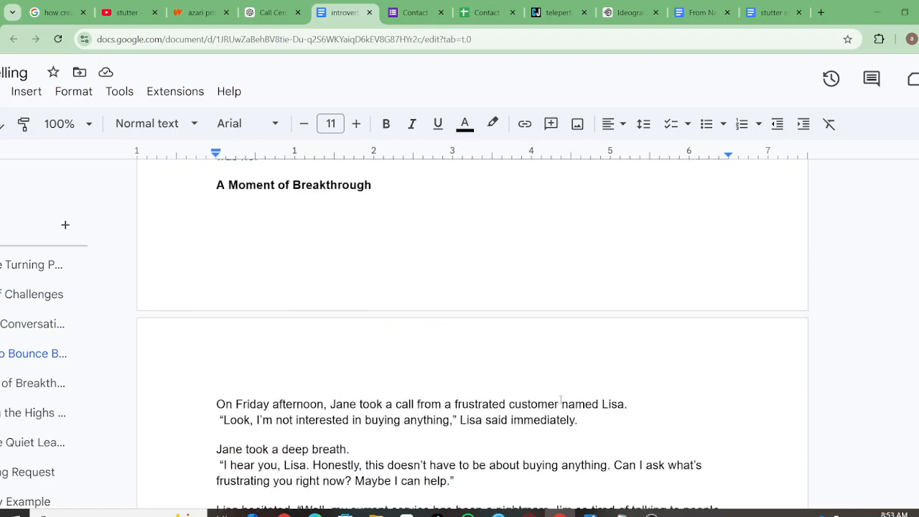
scroll(561, 399, "down", 3)
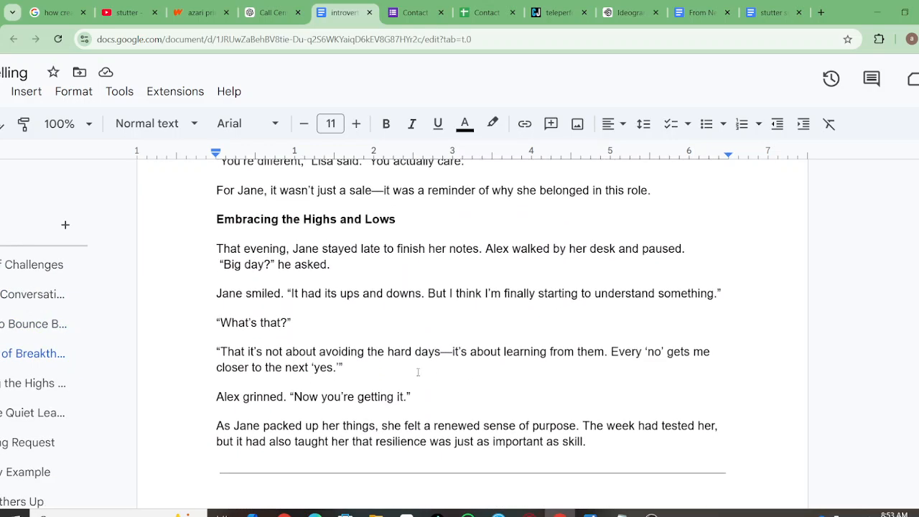
scroll(418, 372, "up", 5)
scroll(418, 372, "down", 2)
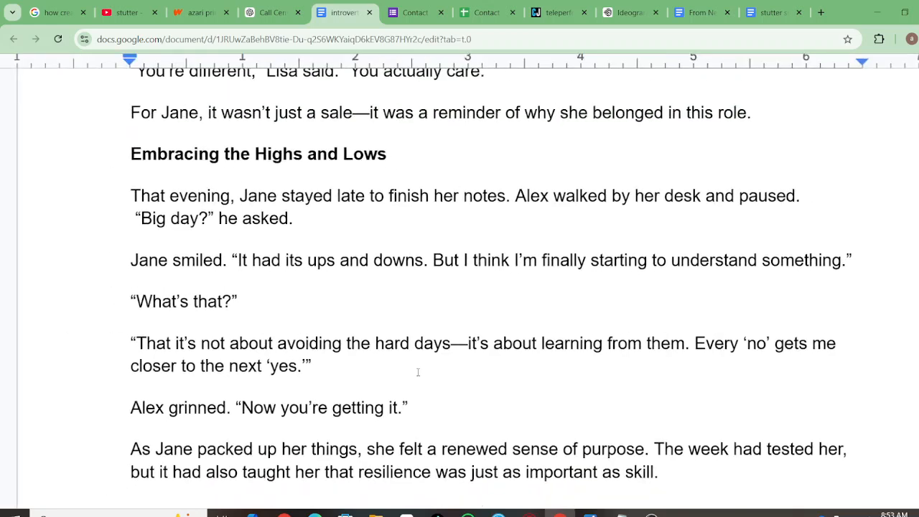
scroll(418, 372, "down", 3)
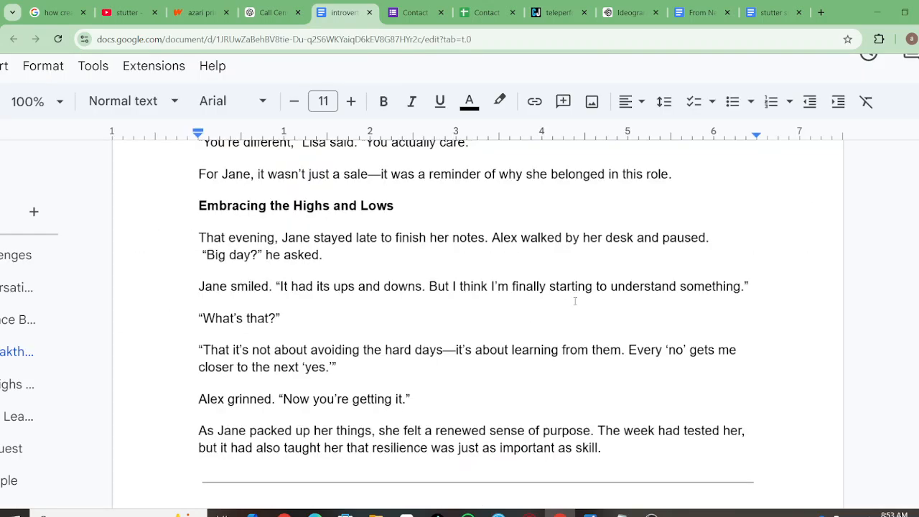
scroll(647, 339, "down", 5)
scroll(647, 340, "down", 1)
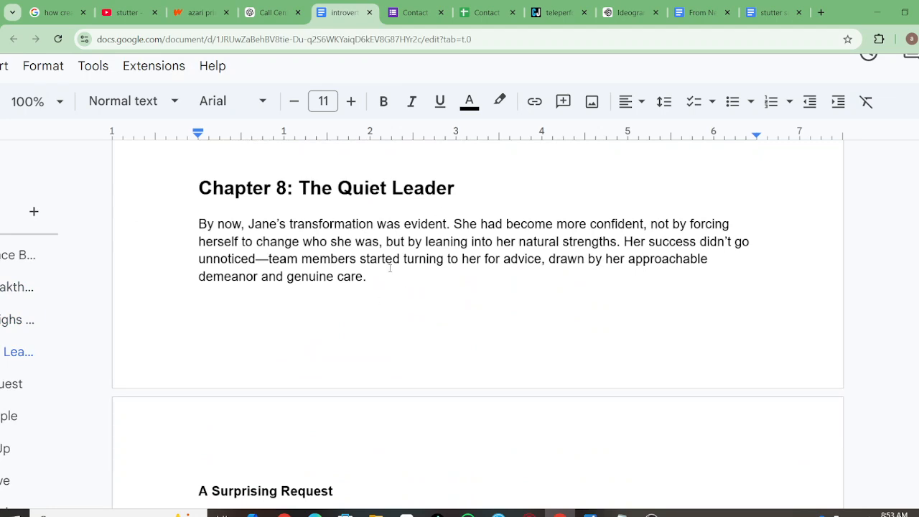
scroll(391, 268, "down", 5)
scroll(391, 267, "down", 8)
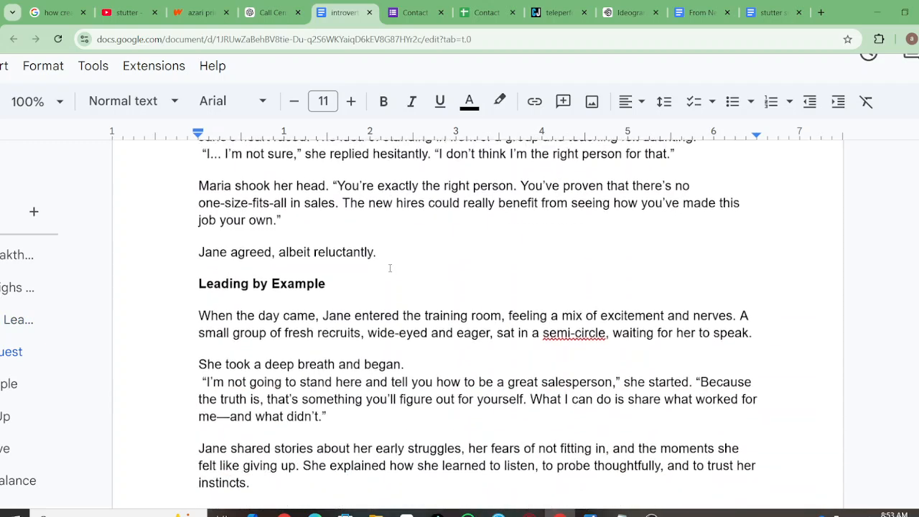
scroll(391, 268, "down", 5)
scroll(390, 268, "down", 4)
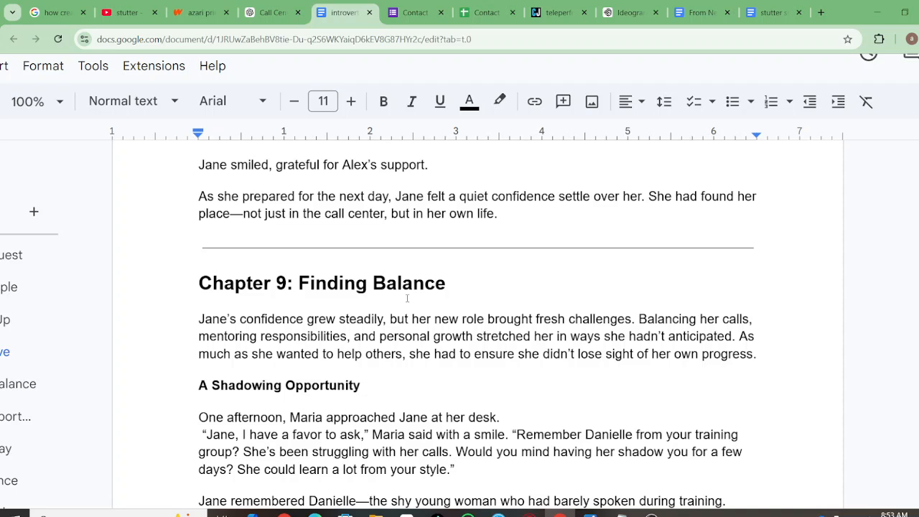
- Read through Chapter 9: Finding Balance and Chapter 10: The Quiet Victory, examining headings, text size and page breaks
scroll(408, 298, "down", 5)
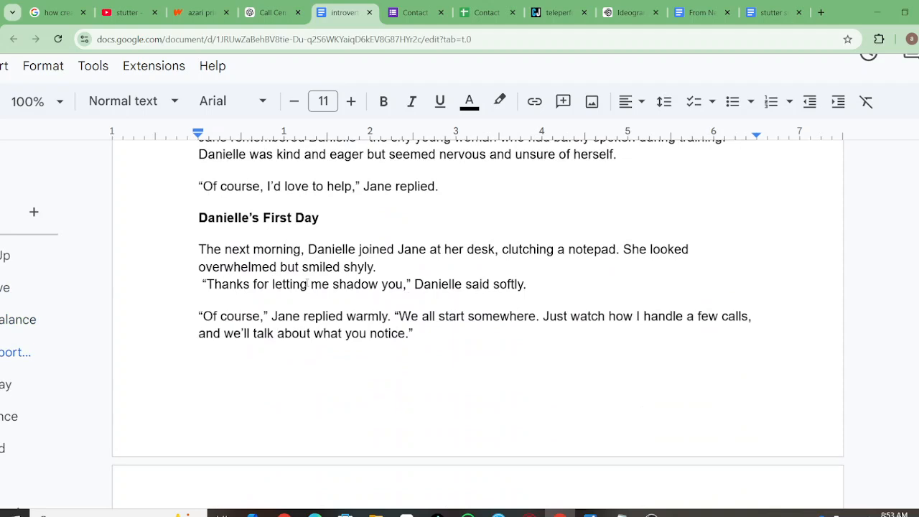
scroll(306, 280, "up", 3)
scroll(326, 310, "down", 1)
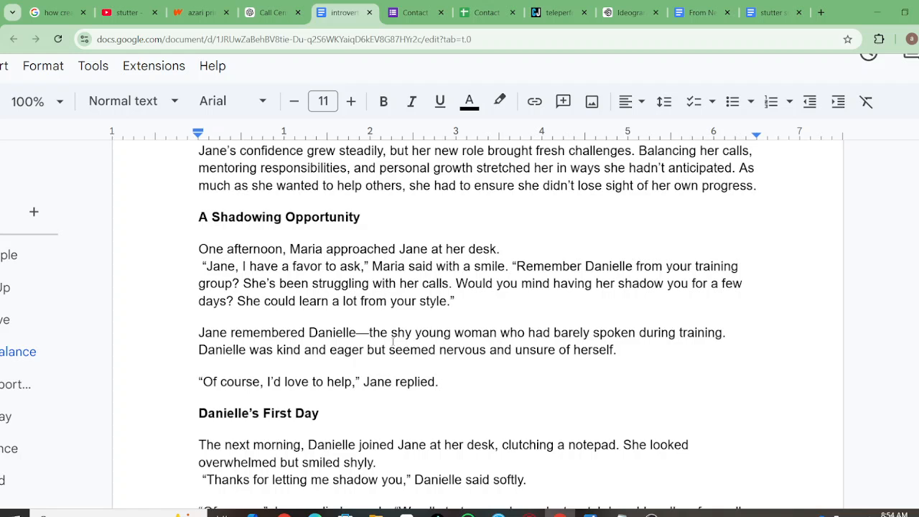
scroll(393, 341, "down", 7)
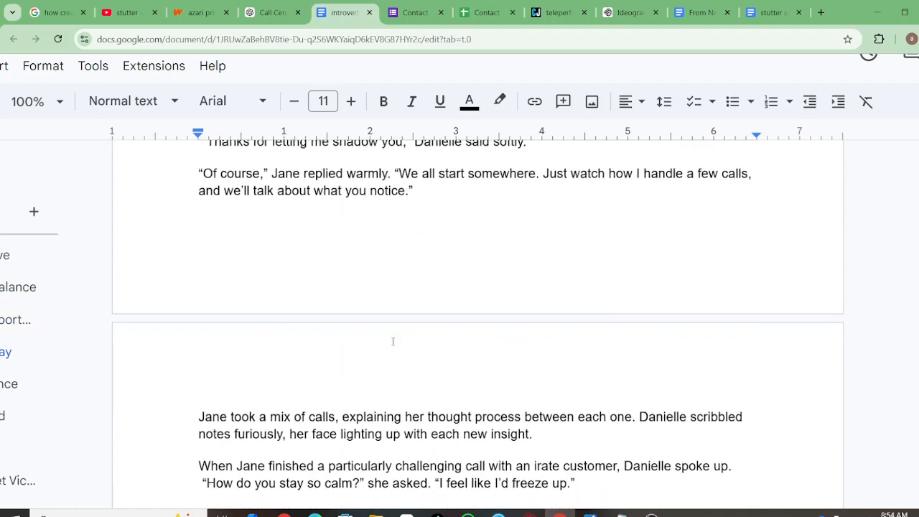
scroll(393, 342, "down", 10)
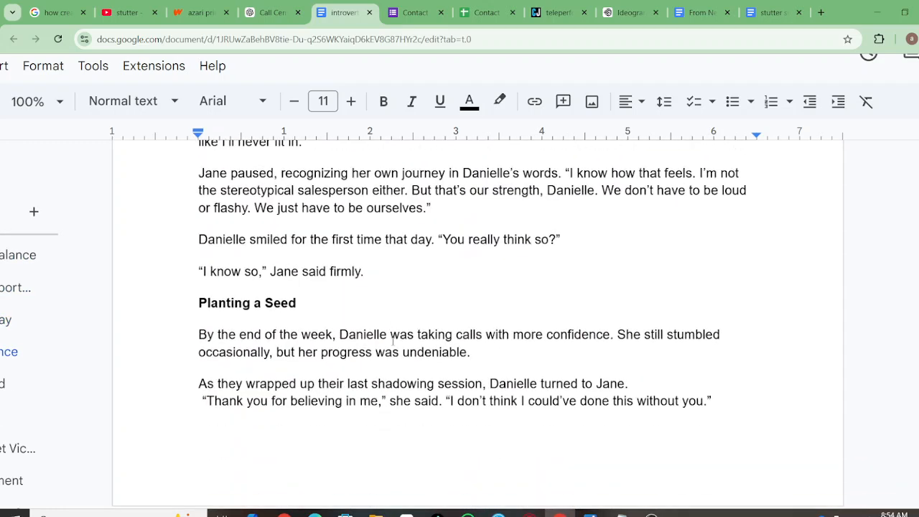
scroll(393, 341, "down", 2)
scroll(393, 341, "down", 2)
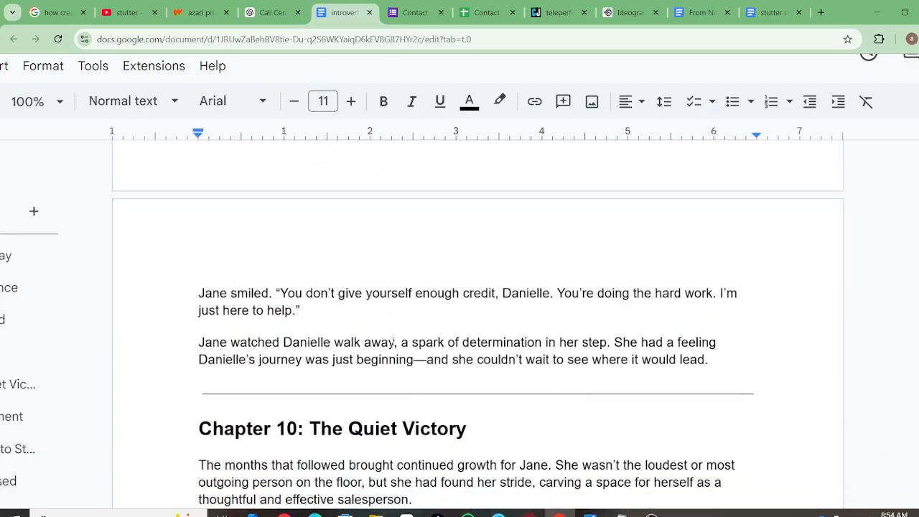
scroll(393, 340, "down", 2)
scroll(392, 340, "down", 2)
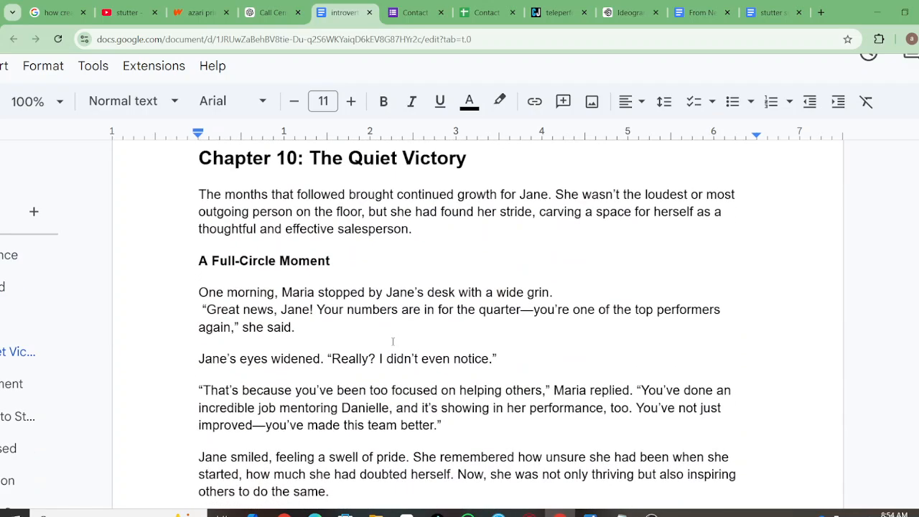
scroll(392, 341, "up", 1)
scroll(393, 341, "down", 10)
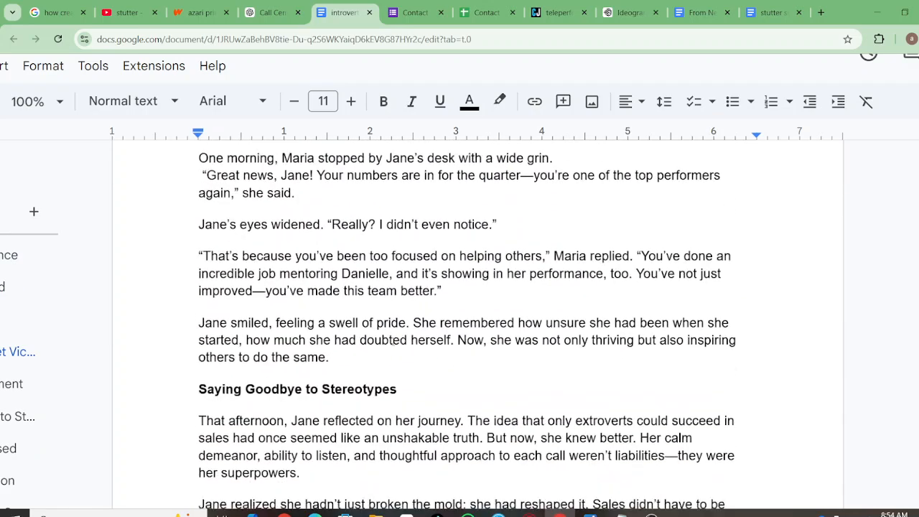
scroll(393, 342, "down", 7)
scroll(392, 342, "up", 4)
scroll(393, 341, "down", 4)
scroll(392, 341, "down", 2)
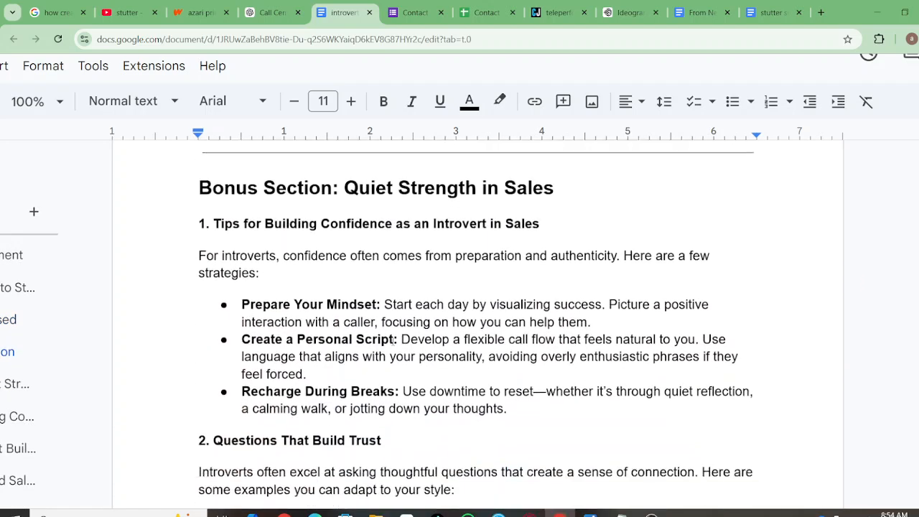
- Review the Bonus Section and the personalized sales script, examining their numbered headings, bullet lists and spacing
scroll(393, 341, "down", 1)
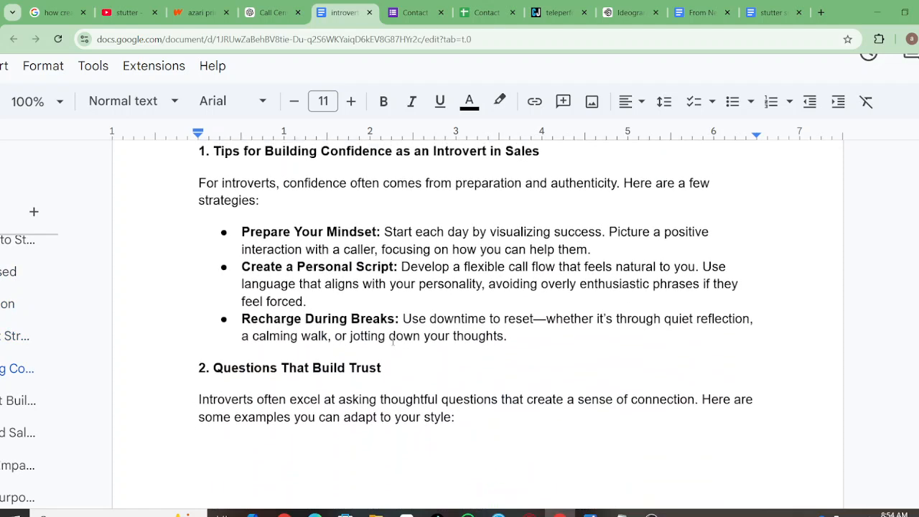
scroll(393, 342, "down", 3)
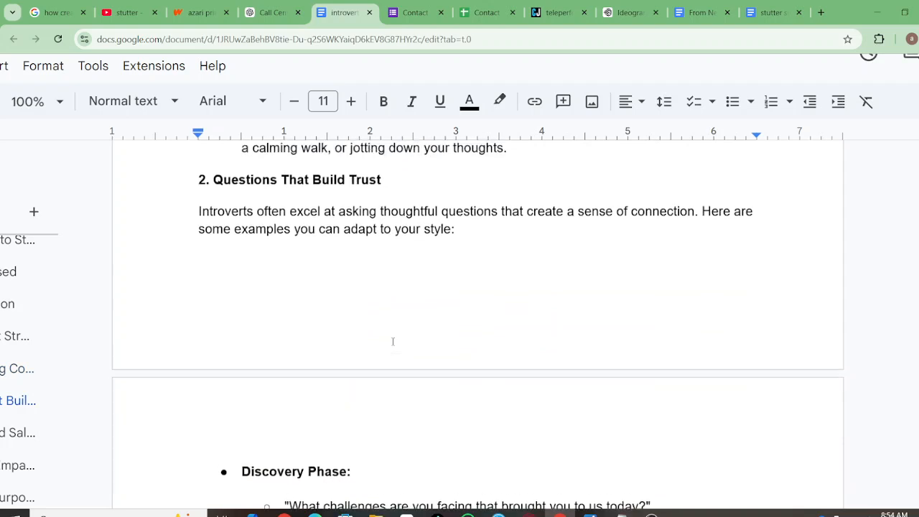
scroll(393, 341, "down", 5)
scroll(393, 341, "down", 3)
scroll(393, 341, "down", 1)
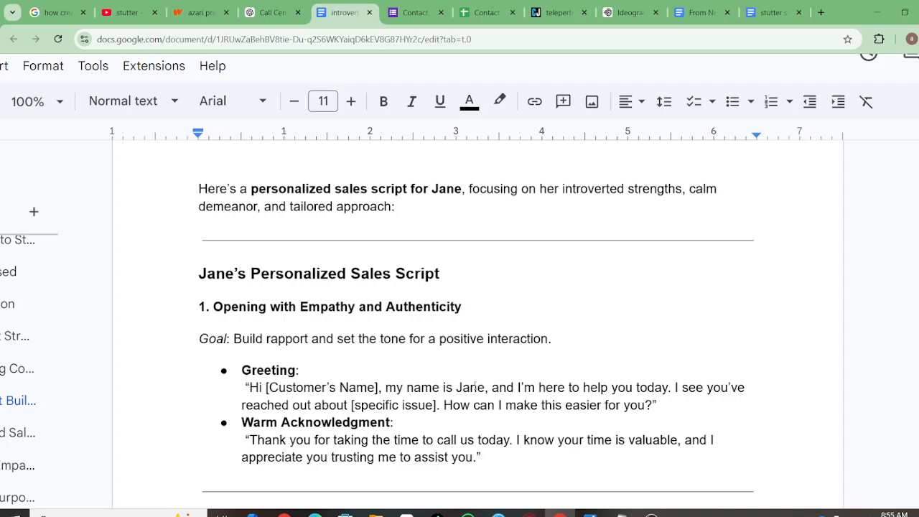
scroll(457, 412, "down", 2)
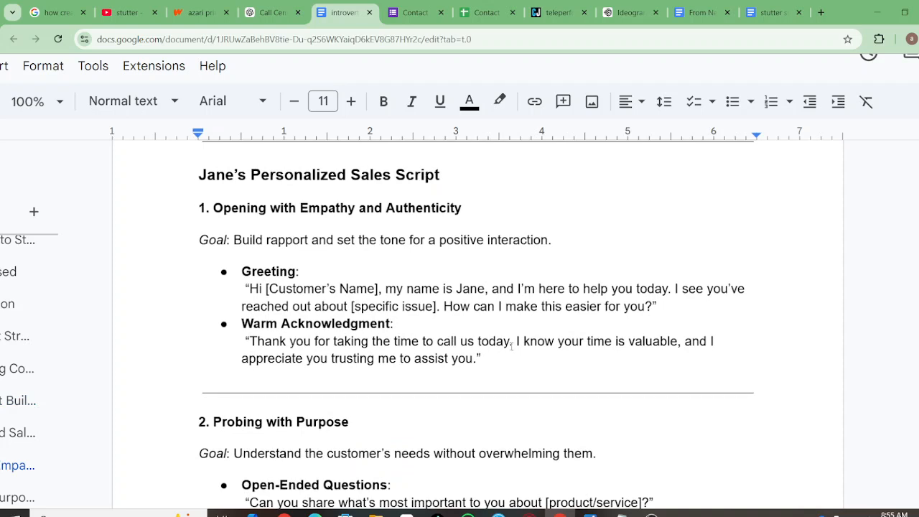
scroll(508, 348, "down", 7)
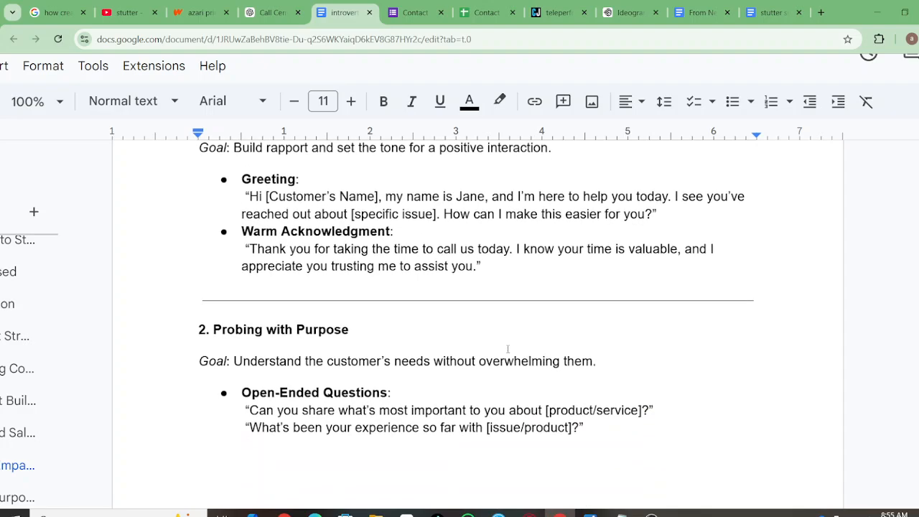
scroll(508, 349, "down", 4)
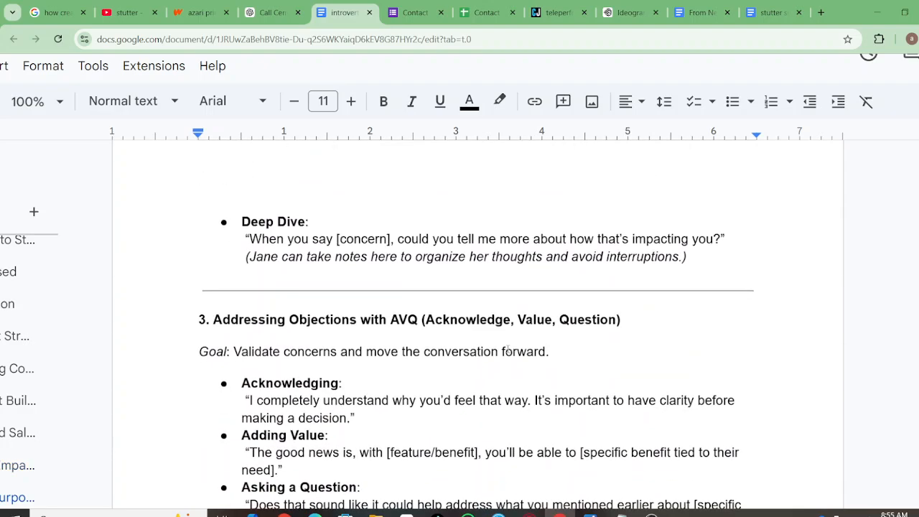
scroll(508, 349, "down", 20)
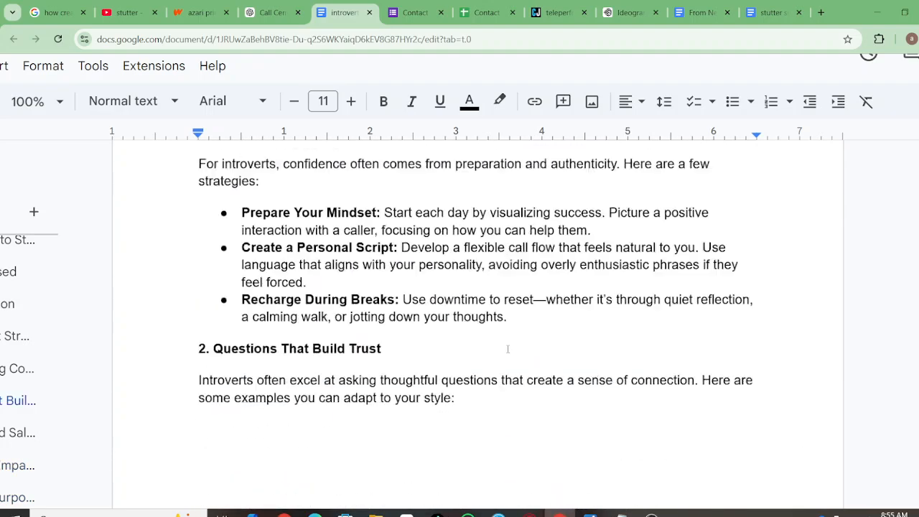
scroll(508, 349, "up", 2)
scroll(508, 348, "down", 3)
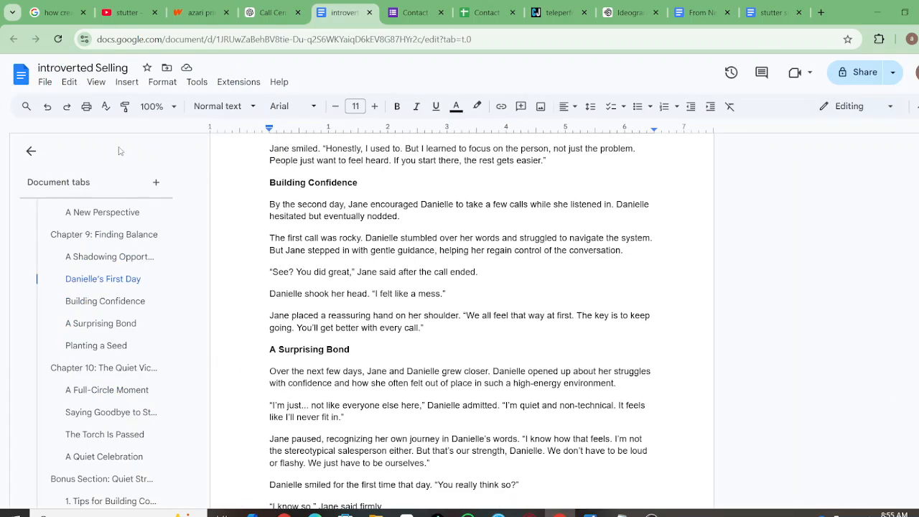
- Hide the document outline and go through the remaining pages to the QR code image at the manuscript's end
left_click(27, 154)
scroll(281, 260, "down", 7)
scroll(281, 260, "down", 3)
scroll(281, 260, "up", 1)
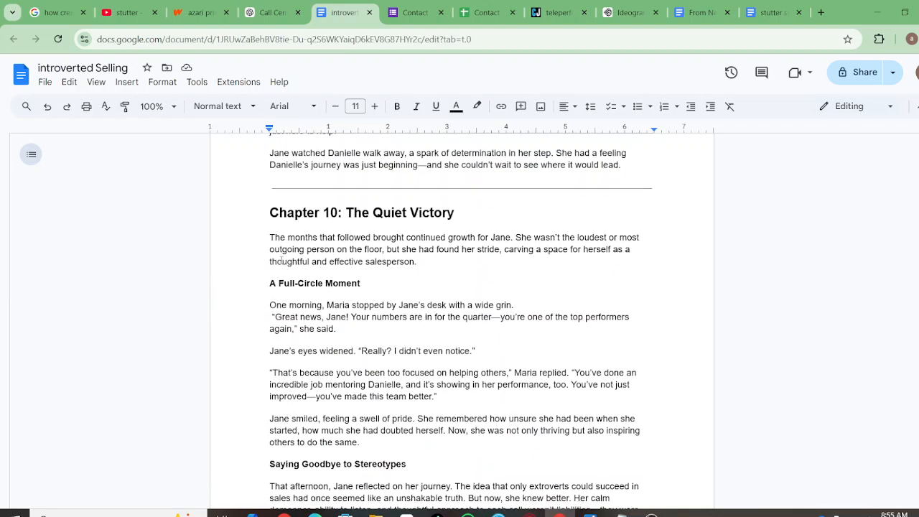
scroll(280, 260, "up", 7)
scroll(281, 260, "up", 13)
scroll(281, 260, "up", 3)
scroll(281, 260, "down", 15)
scroll(281, 260, "down", 20)
scroll(356, 346, "down", 20)
scroll(356, 347, "down", 20)
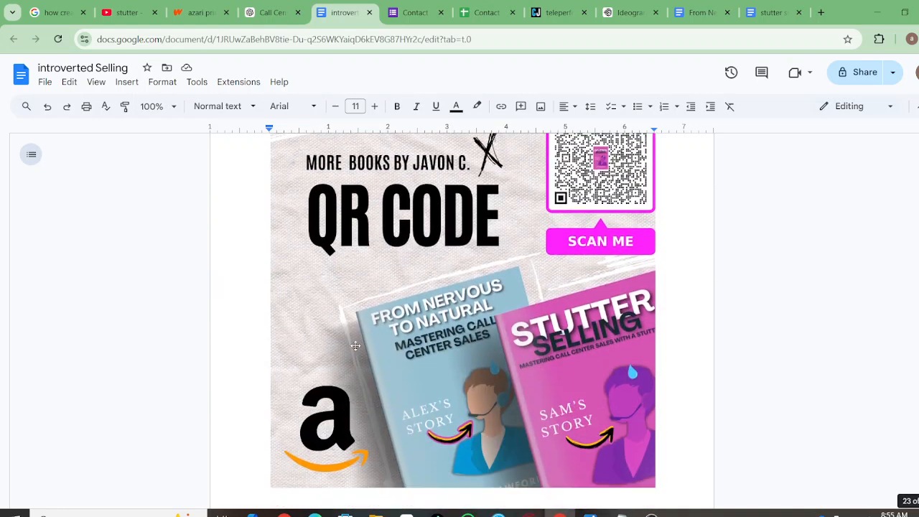
- Examine the closing promotional image with its QR code and the two other book covers
scroll(356, 346, "down", 1)
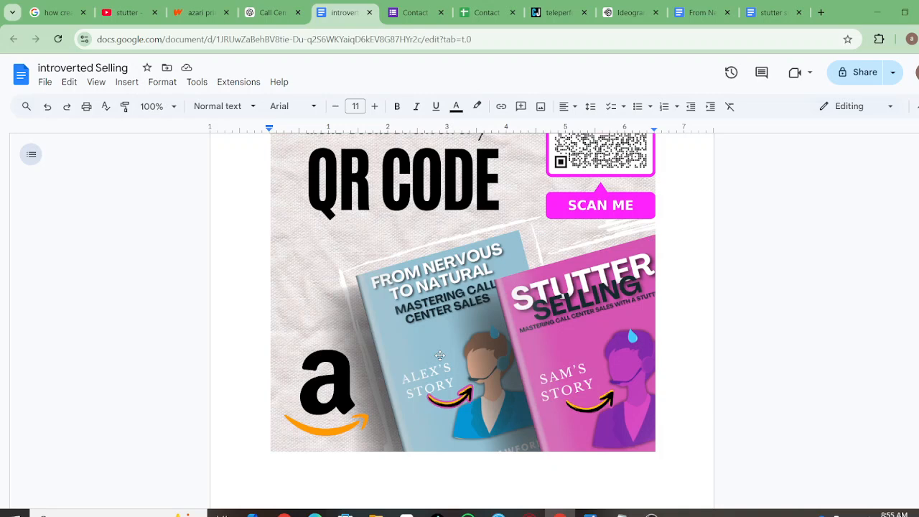
scroll(440, 355, "up", 2)
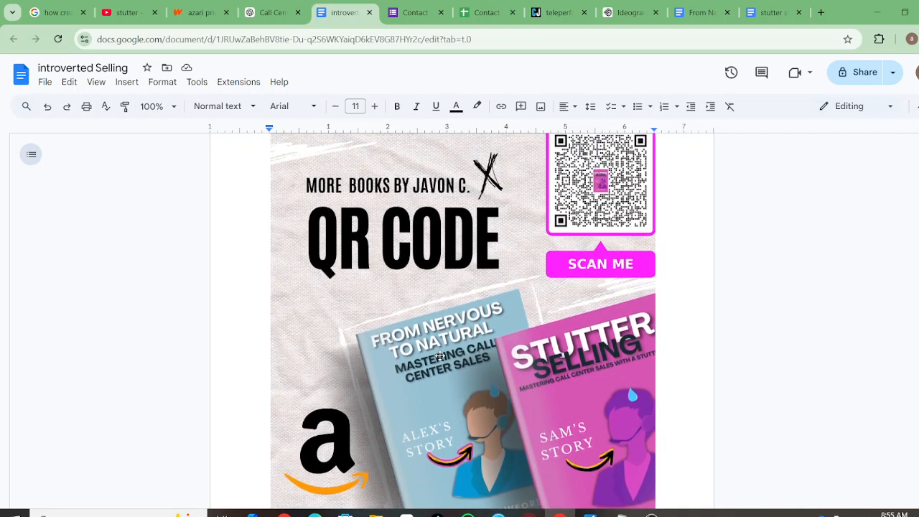
scroll(440, 356, "up", 1)
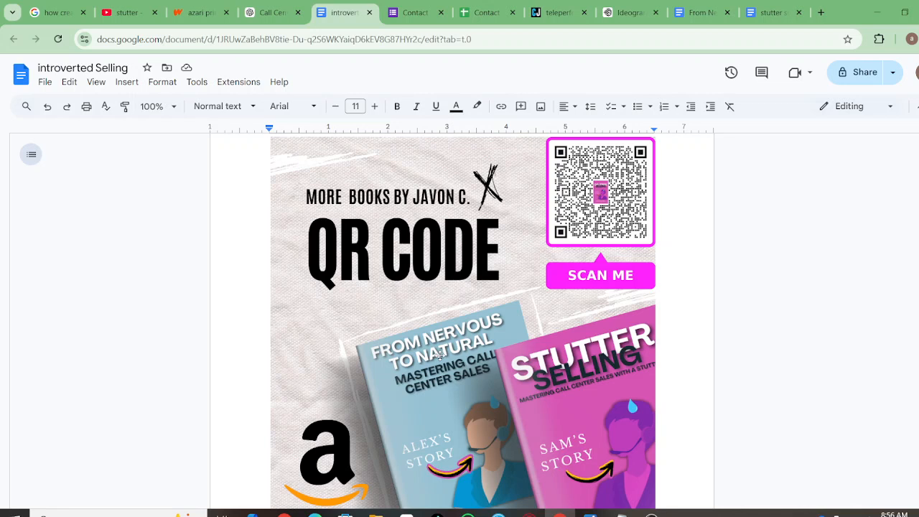
scroll(532, 320, "down", 1)
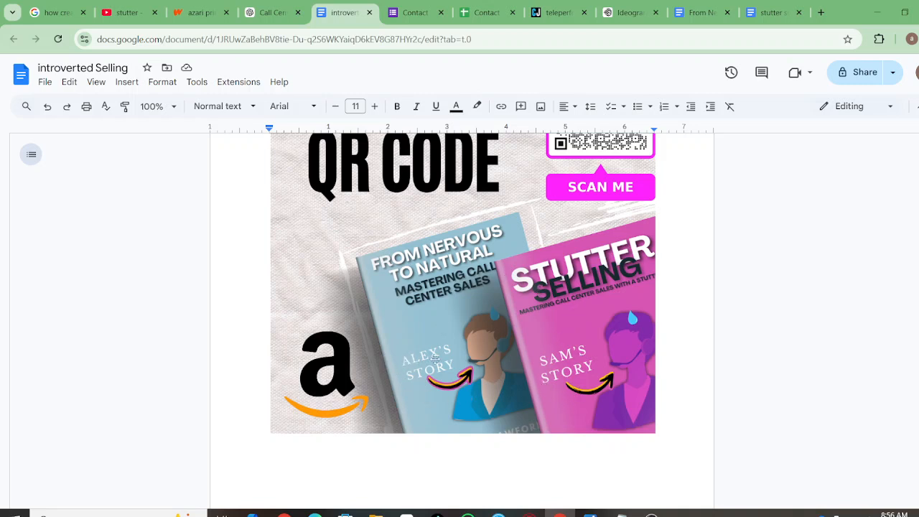
scroll(441, 346, "up", 1)
scroll(441, 346, "up", 1)
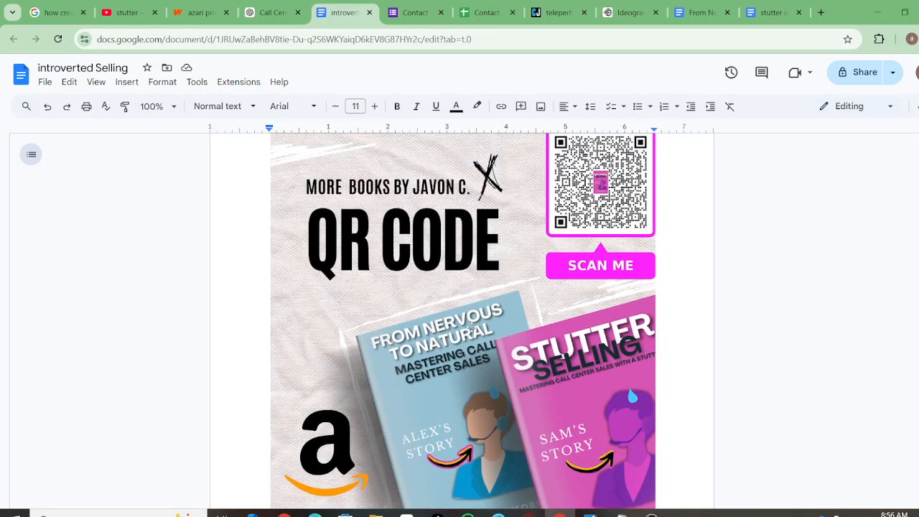
scroll(548, 364, "down", 1)
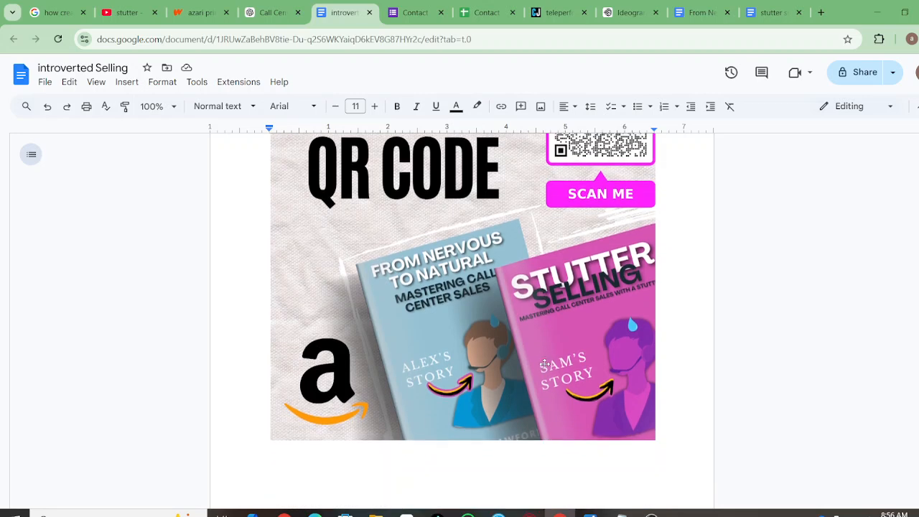
scroll(545, 343, "up", 3)
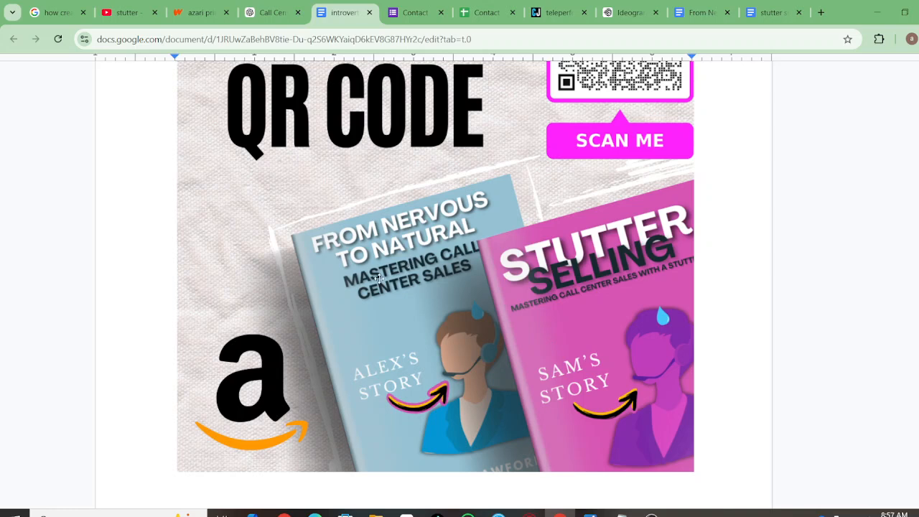
- Recheck the sales script's "Handling Tough Moments" and "Ending on a Positive Note" sections and return to the QR code image
scroll(398, 350, "up", 5)
scroll(398, 350, "up", 1)
scroll(450, 94, "up", 2)
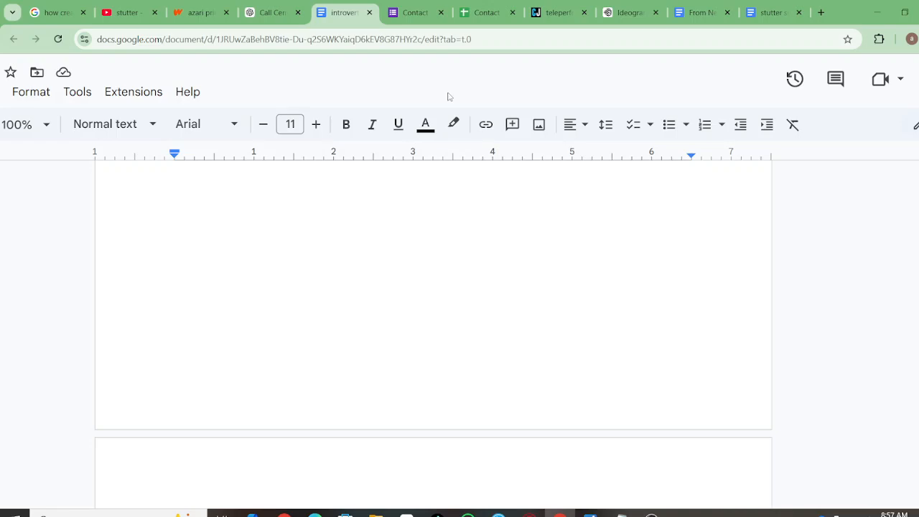
scroll(478, 267, "up", 7)
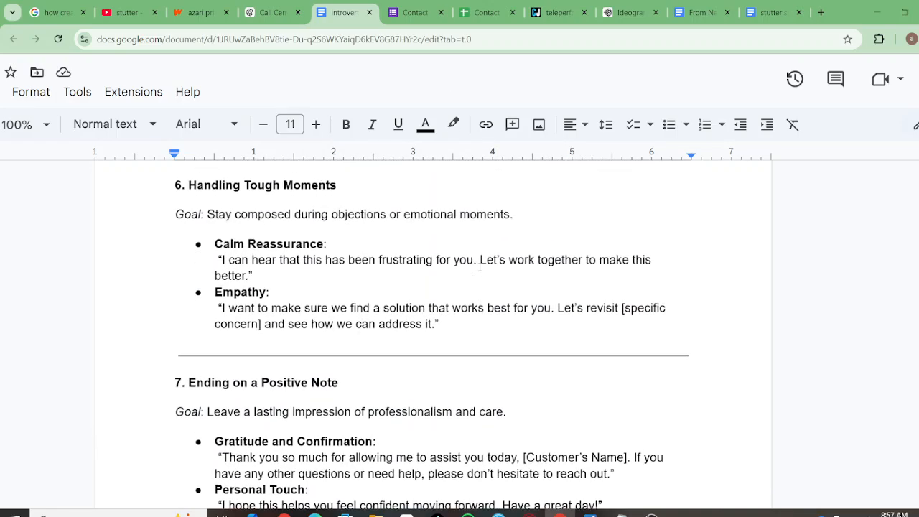
scroll(480, 266, "down", 8)
scroll(480, 267, "down", 4)
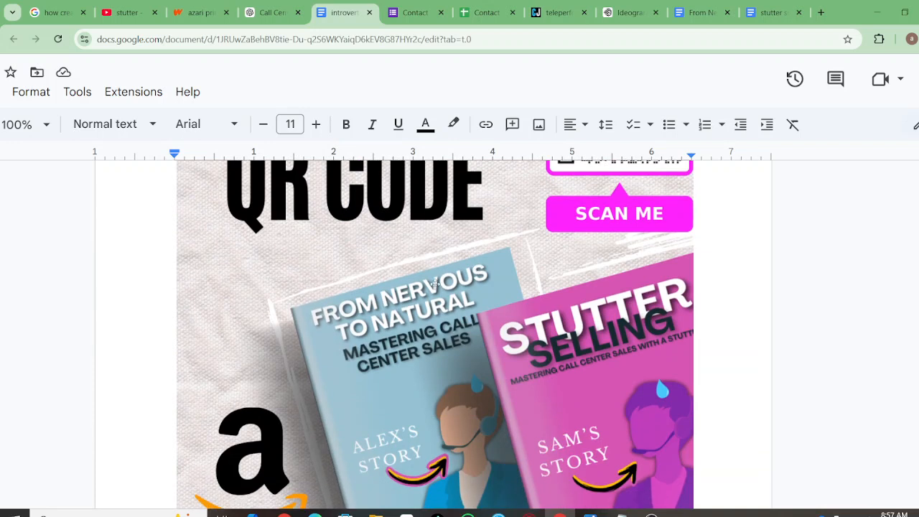
- Examine the final QR code page from its scan code down to the Amazon logo, both book covers and the space beneath the image
scroll(440, 399, "down", 2)
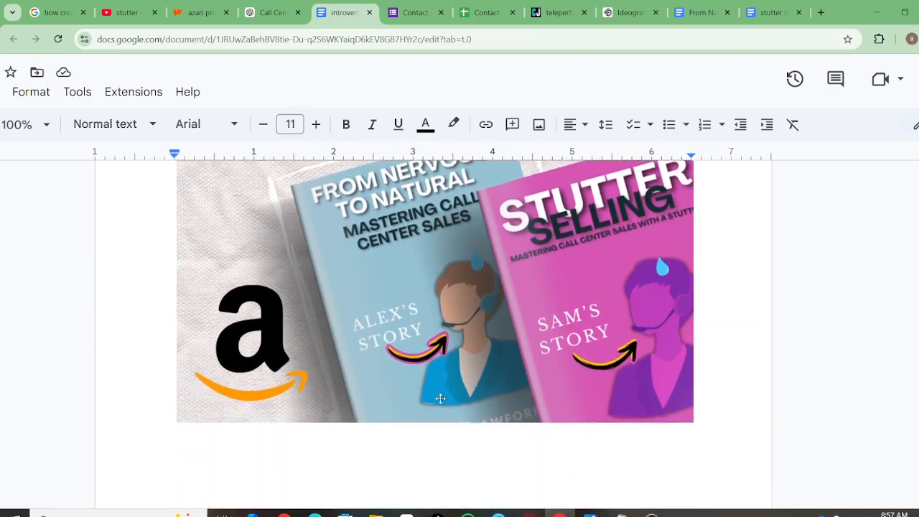
scroll(441, 399, "down", 2)
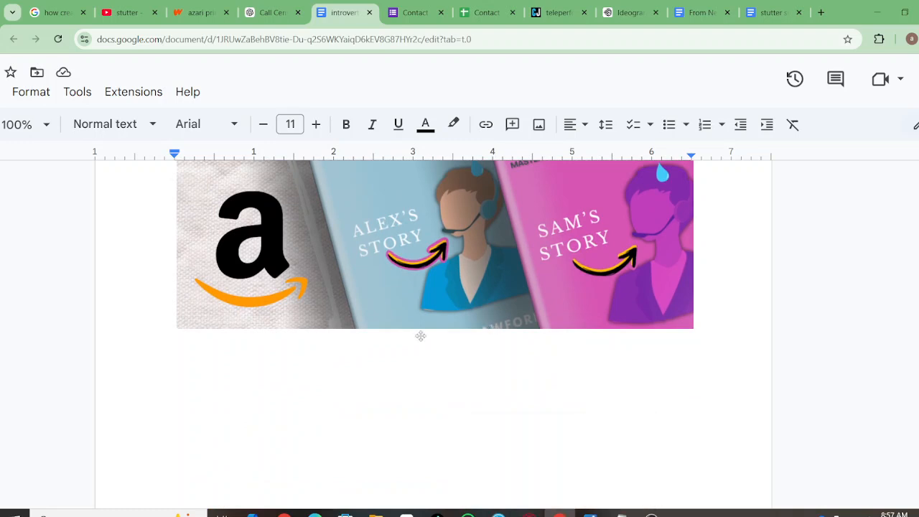
scroll(485, 328, "up", 4)
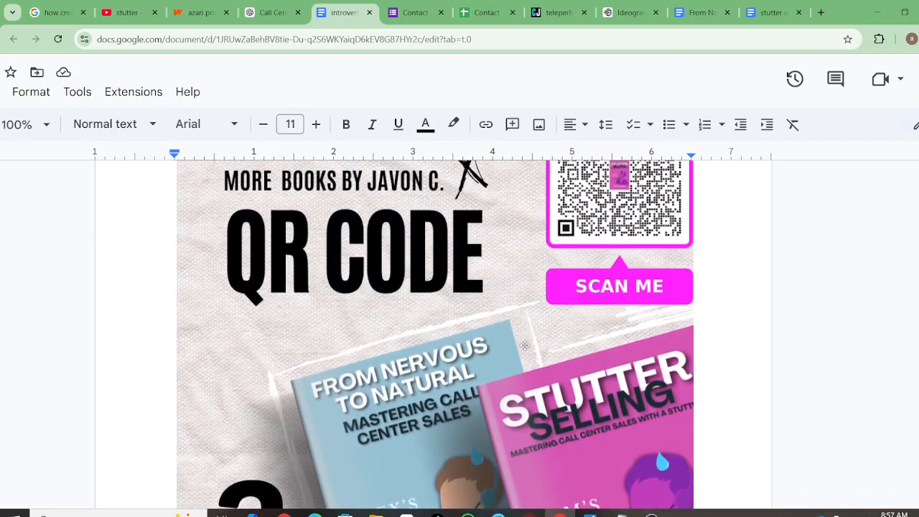
scroll(525, 345, "up", 2)
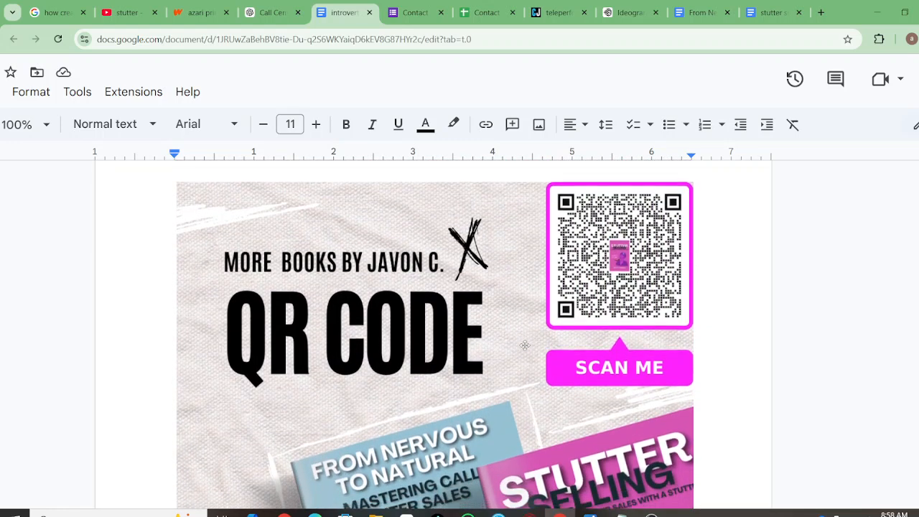
scroll(525, 345, "down", 2)
scroll(551, 252, "down", 3)
scroll(550, 251, "down", 2)
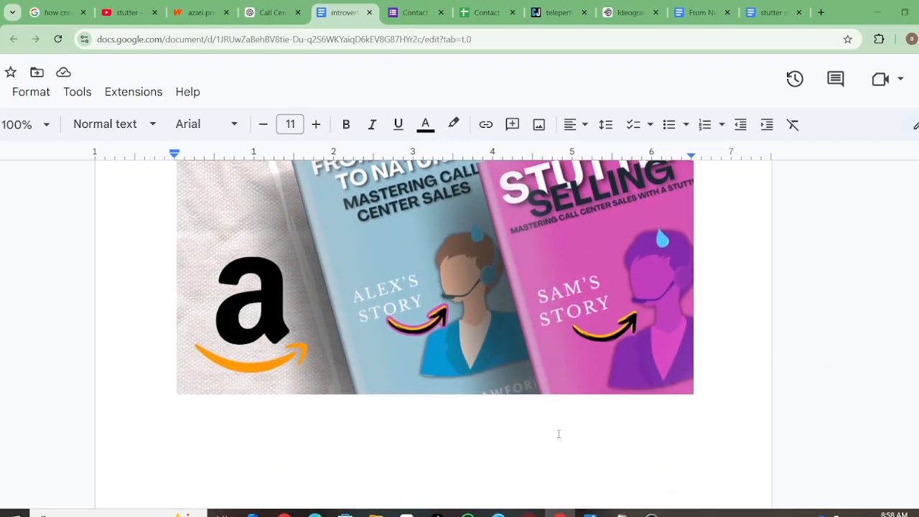
scroll(558, 434, "down", 3)
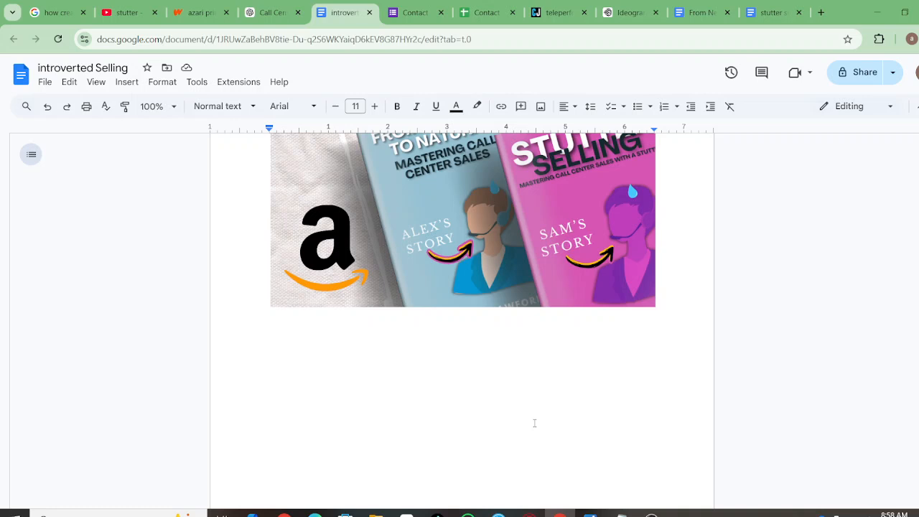
scroll(546, 445, "up", 3)
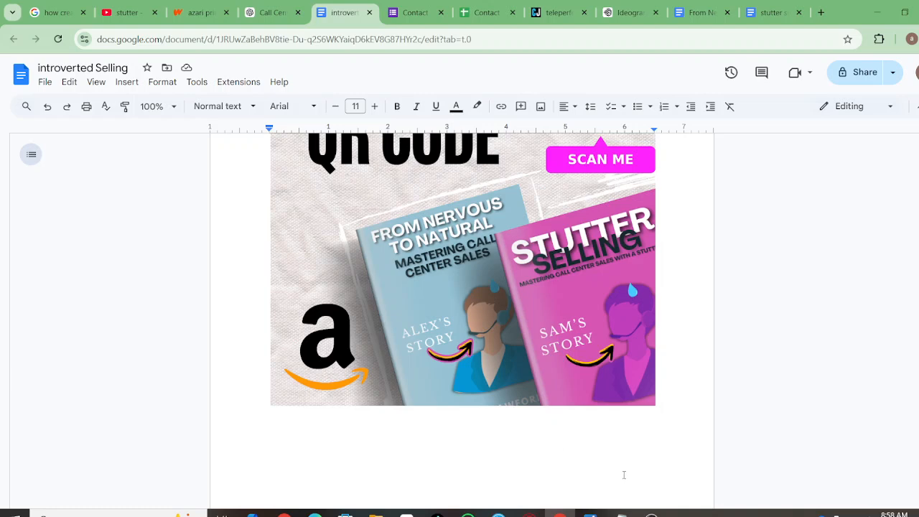
mouse_move(654, 503)
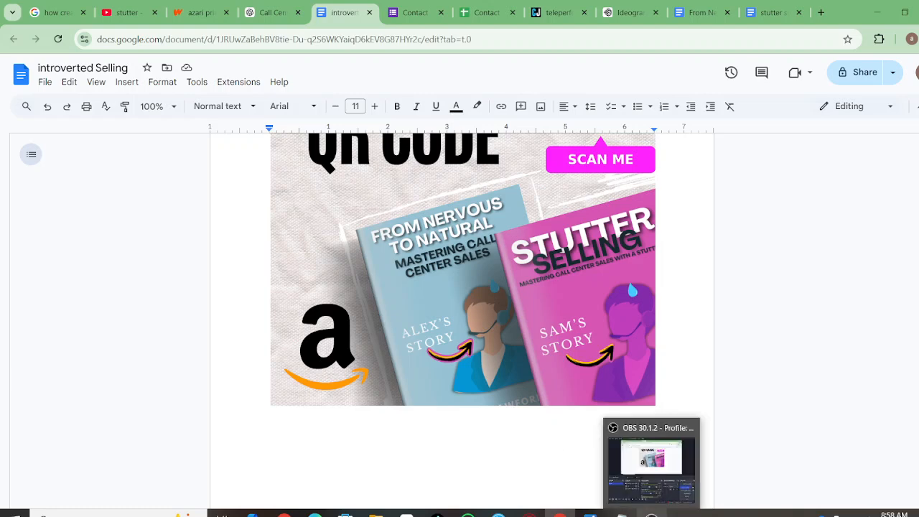
left_click(656, 474)
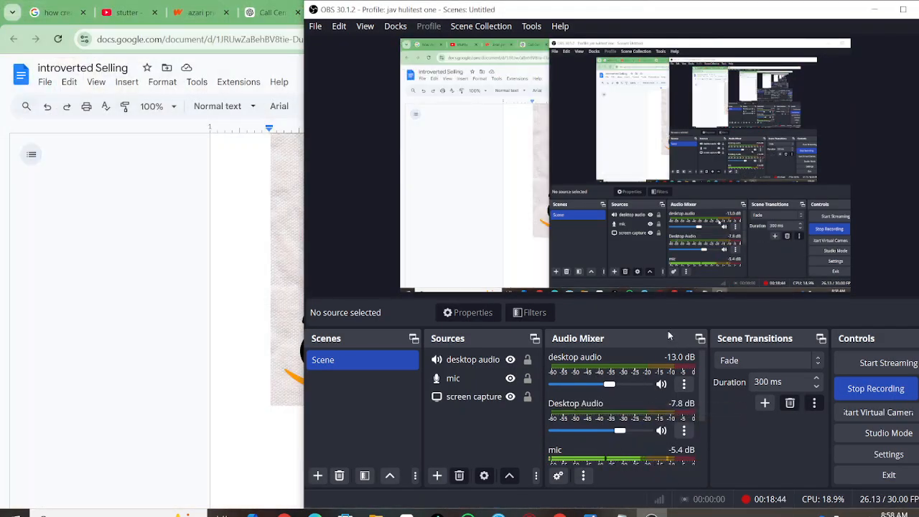